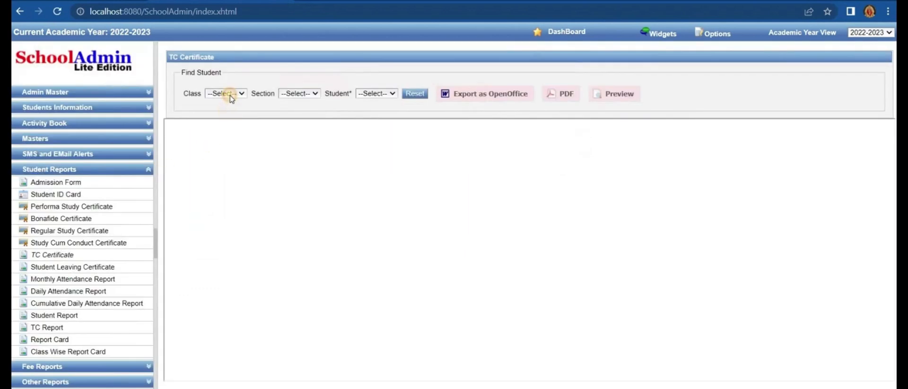
Preview the transfer certificate for the student in class UKG, section A.
left_click(231, 96)
left_click(236, 121)
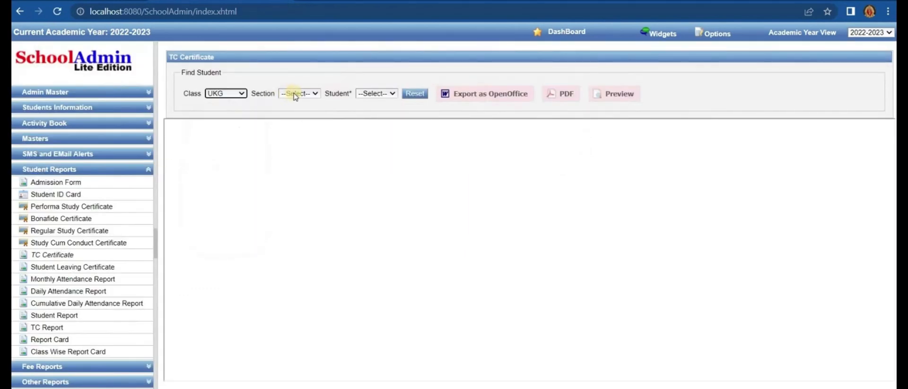
left_click(295, 93)
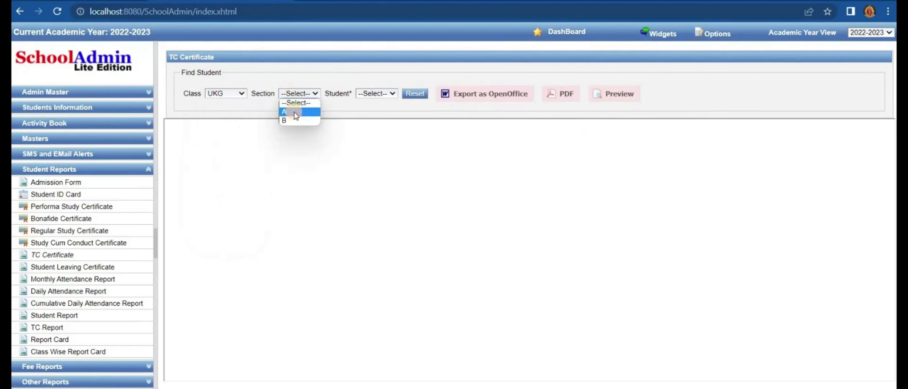
left_click(294, 112)
left_click(380, 96)
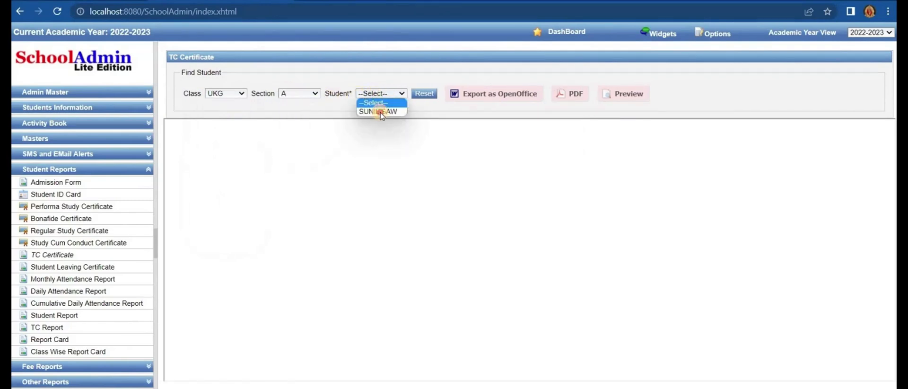
left_click(381, 112)
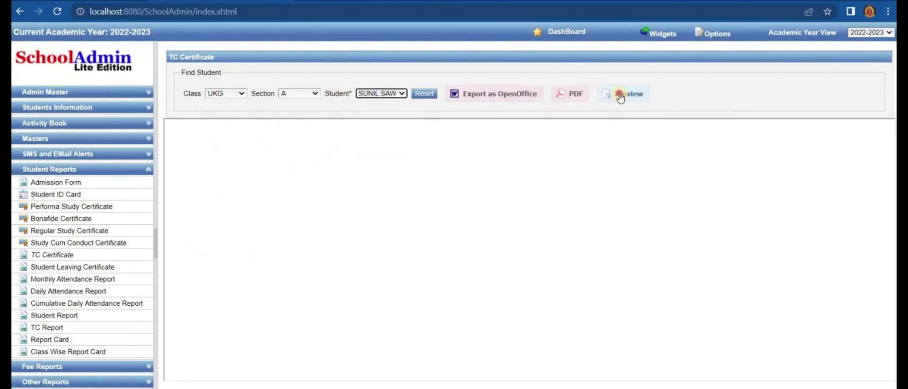
left_click(621, 95)
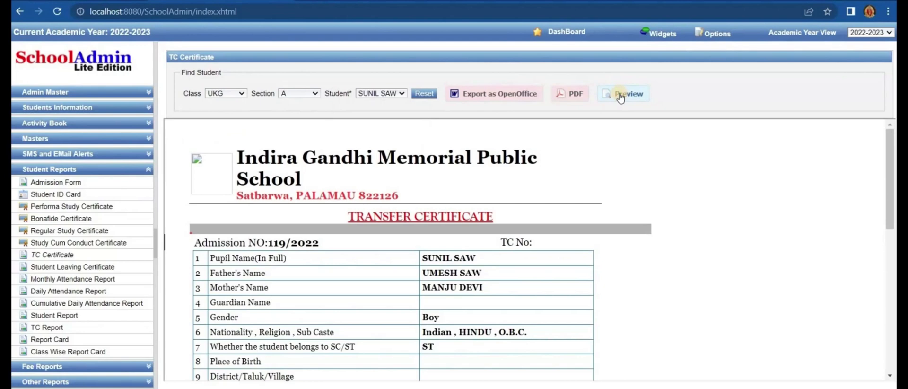
scroll(557, 142, "down", 1)
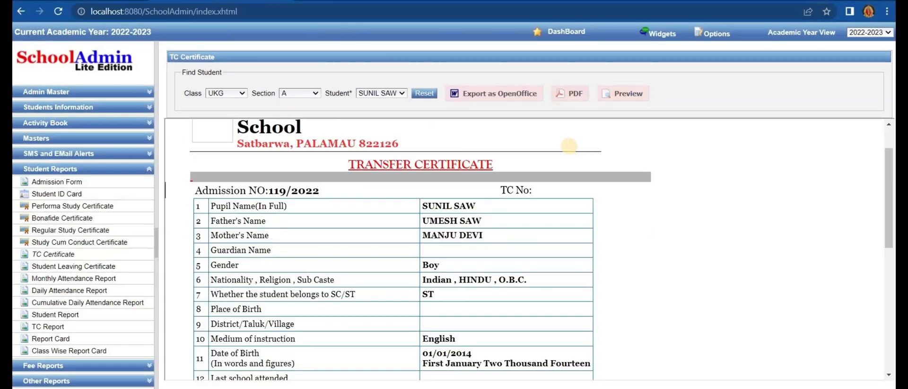
Generate the PDF version of the transfer certificate and review its header and the numbered student details.
left_click(570, 96)
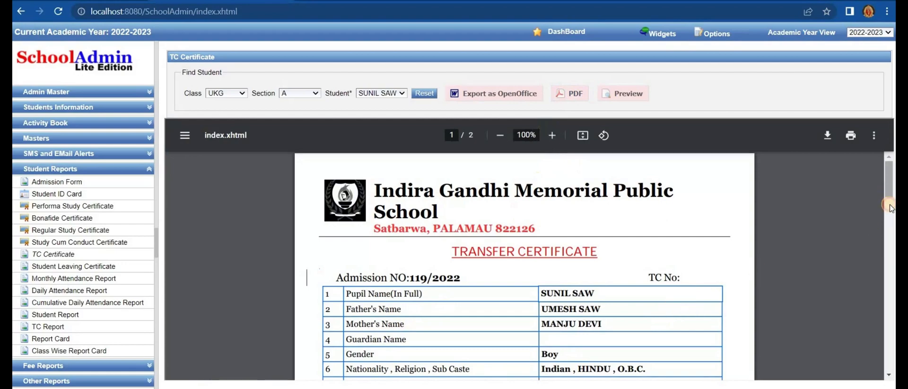
left_click_drag(889, 190, 884, 219)
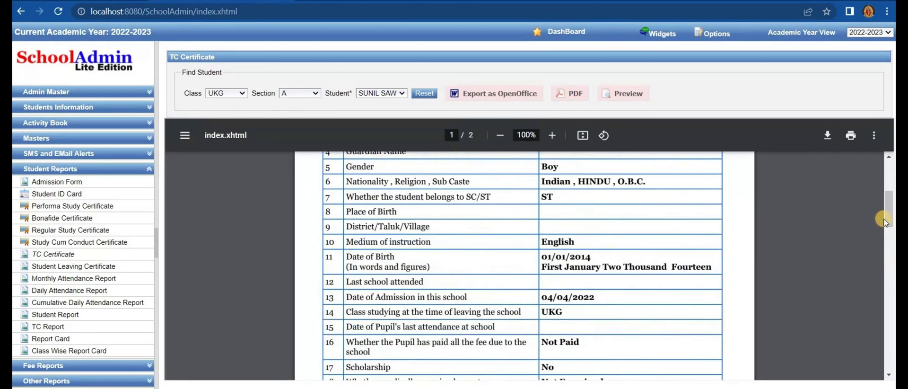
scroll(220, 322, "up", 4)
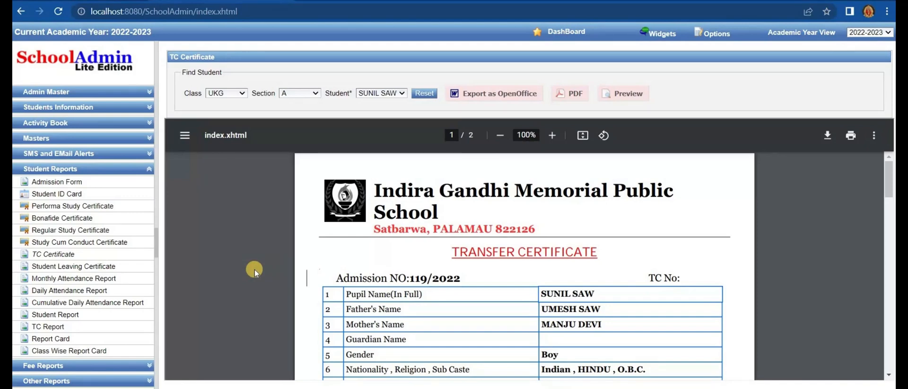
Run services.msc and open the SchoolAdmin Server service from the Windows services list.
key("super+r")
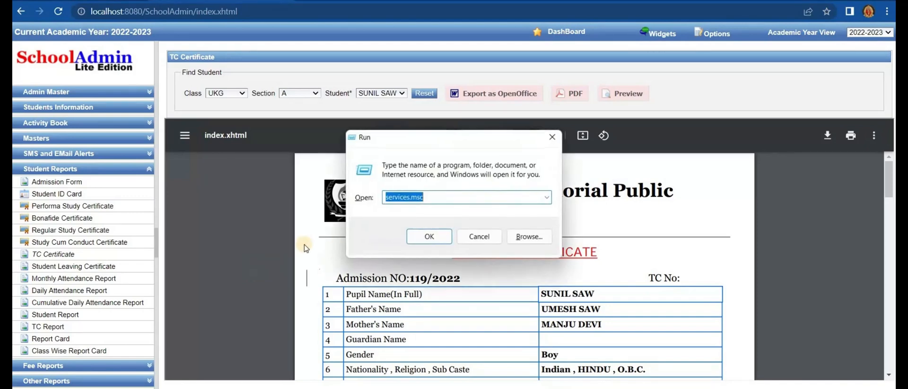
left_click(428, 238)
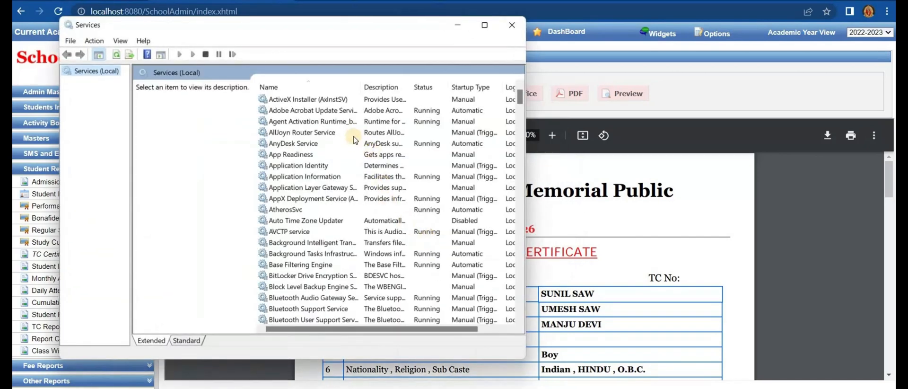
left_click(338, 124)
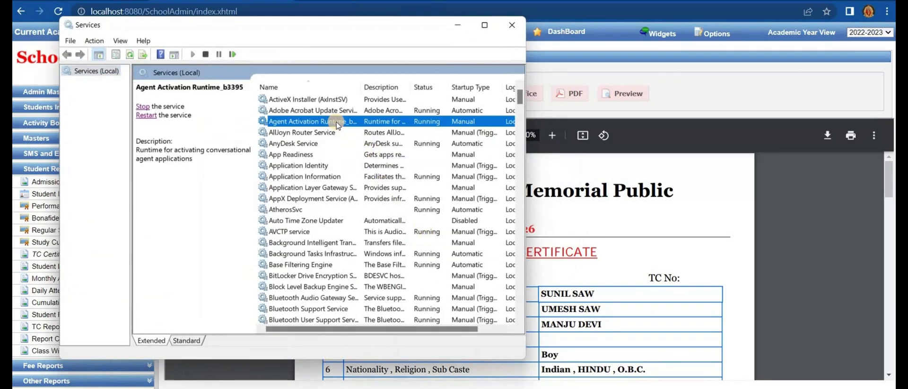
key("s")
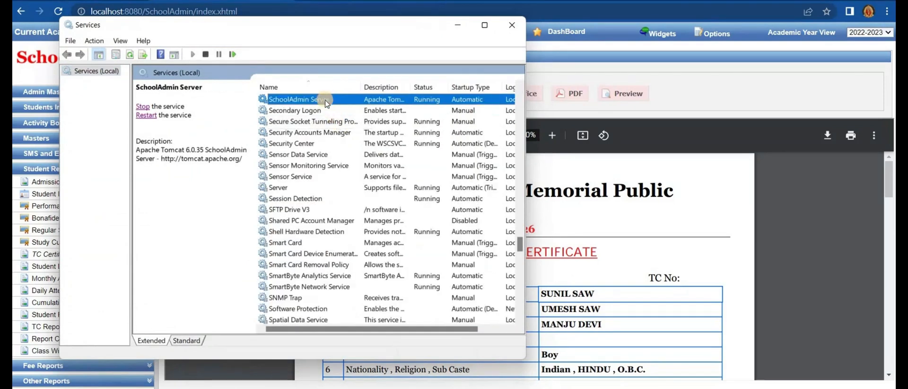
double_click(325, 100)
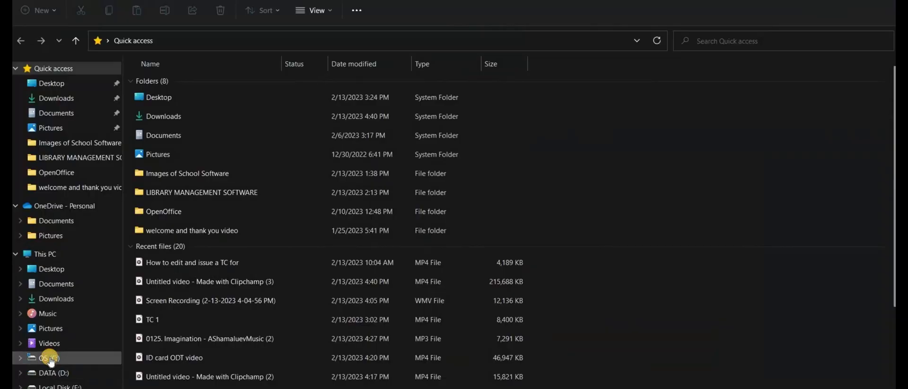
In File Explorer, go to C:\Program Files (x86)\SchoolAdmin\tomcat\webapps\SchoolAdmin\scripts\OpenOffice.
left_click(51, 358)
left_click(649, 104)
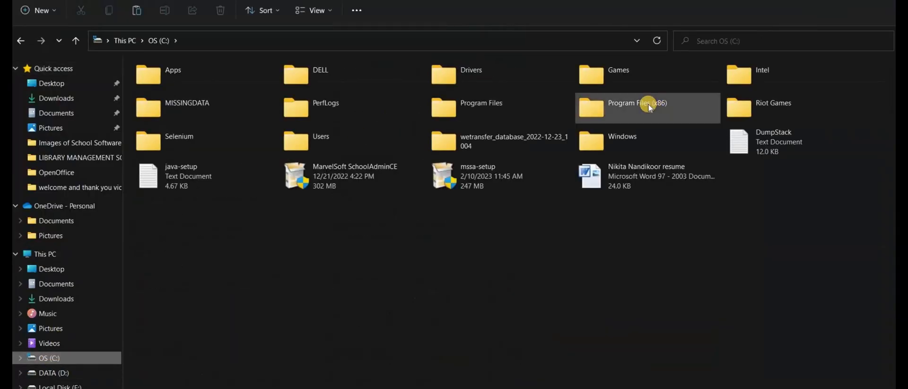
double_click(649, 104)
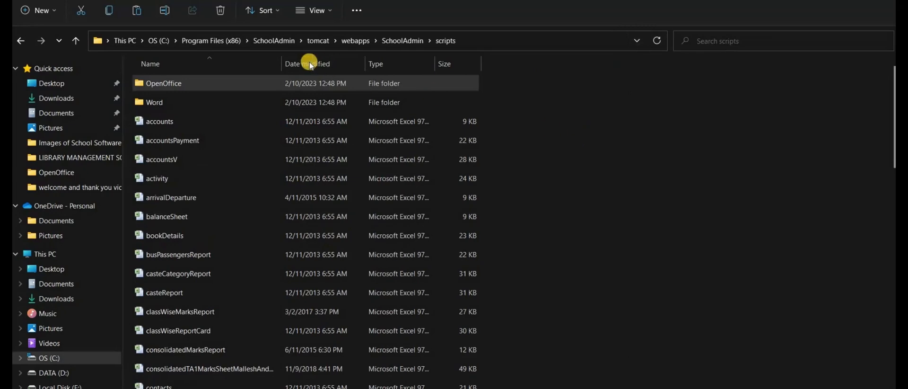
double_click(337, 85)
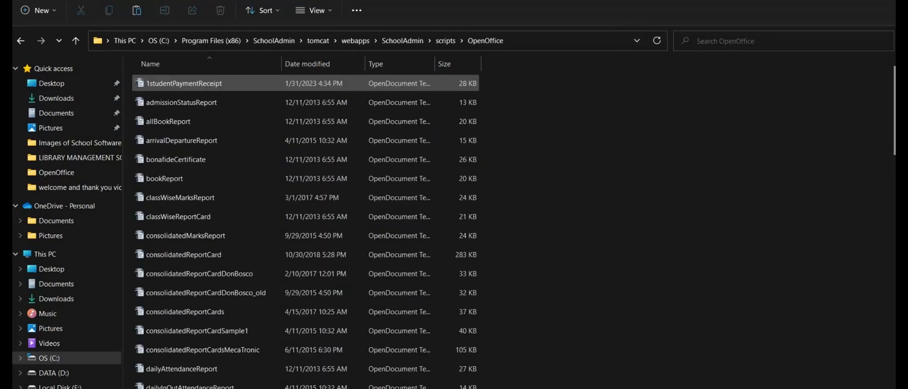
Find the tcCertificate template in the OpenOffice folder, open it and review its layout and placeholder fields.
left_click(226, 233)
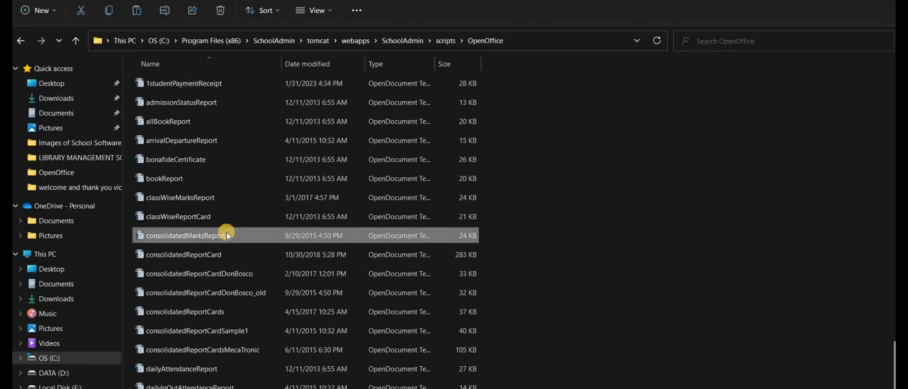
key("t")
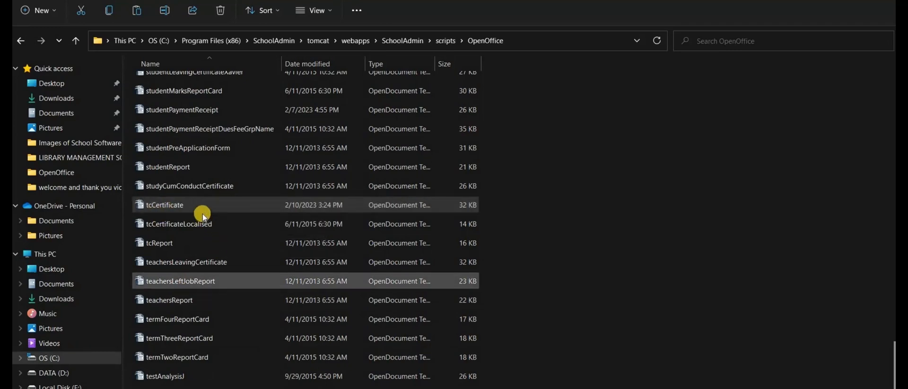
left_click(194, 203)
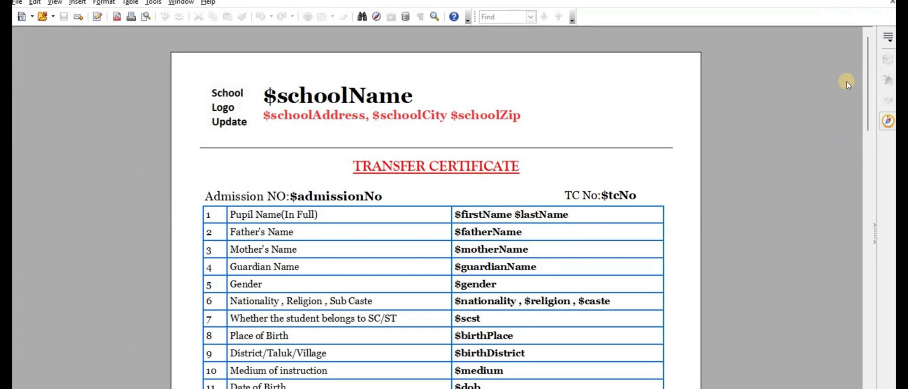
left_click_drag(867, 98, 875, 29)
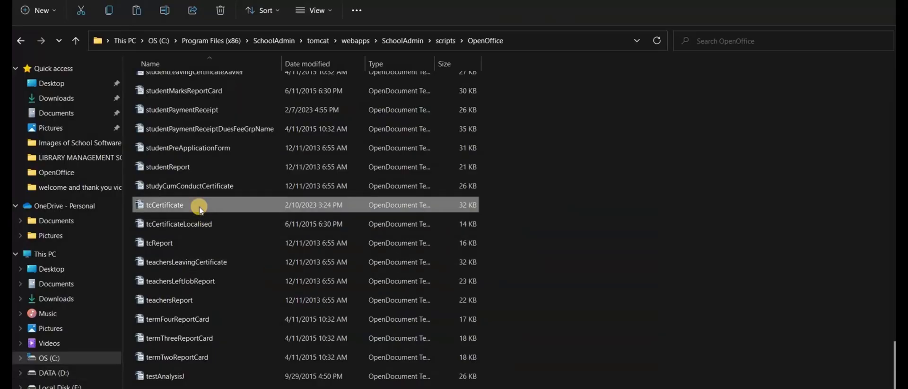
Copy the tcCertificate file from the OpenOffice folder and paste it onto the desktop.
right_click(200, 208)
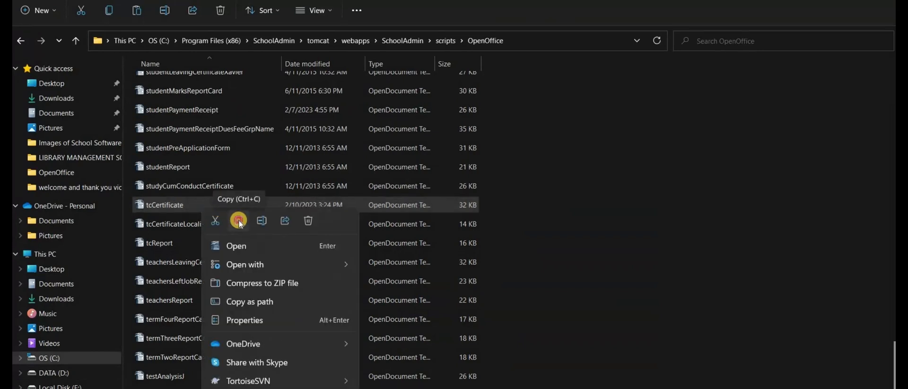
left_click(238, 219)
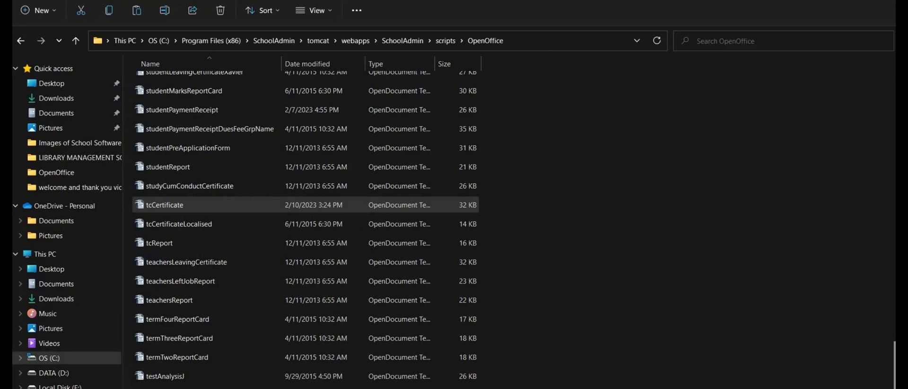
key("super+d")
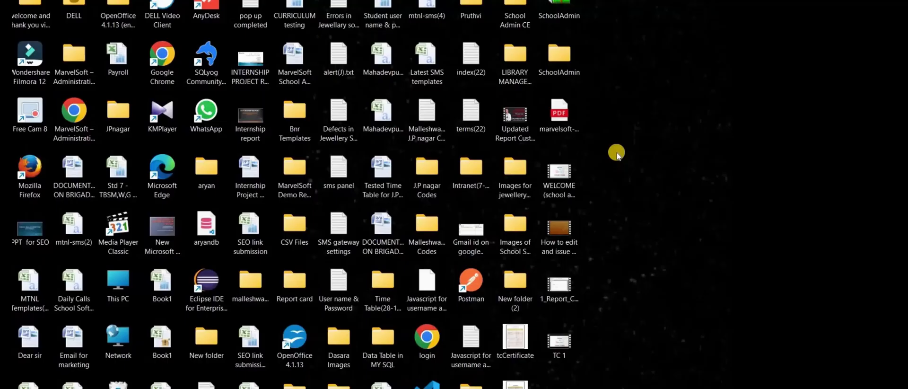
right_click(610, 174)
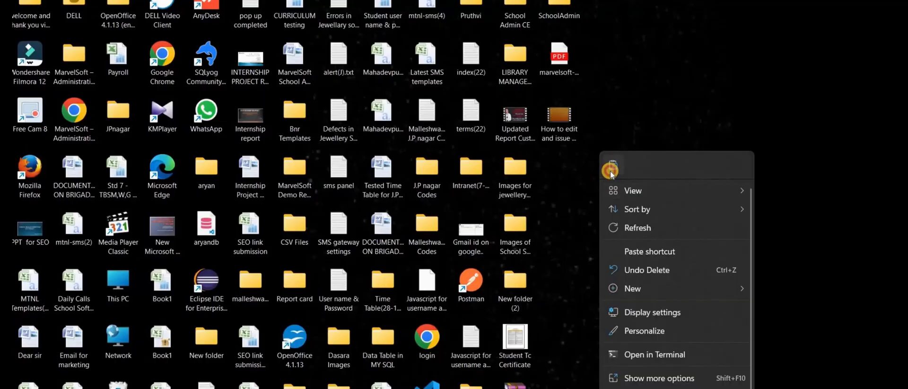
left_click(611, 169)
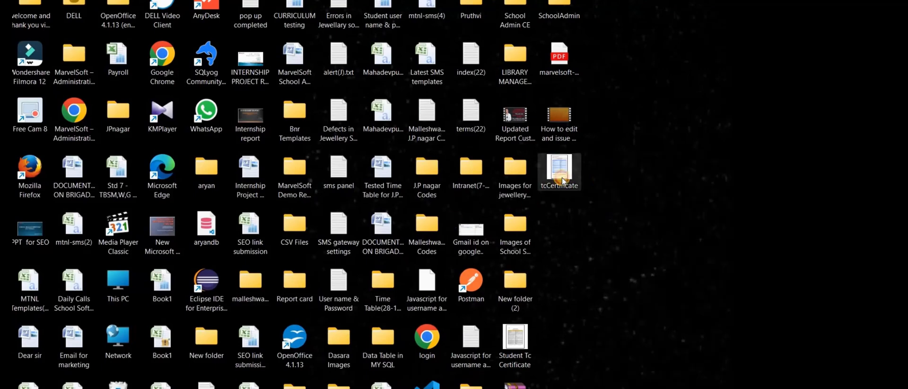
Open the desktop copy of tcCertificate and reword the first table row's label as "Name of Pupil(In Full)".
double_click(561, 178)
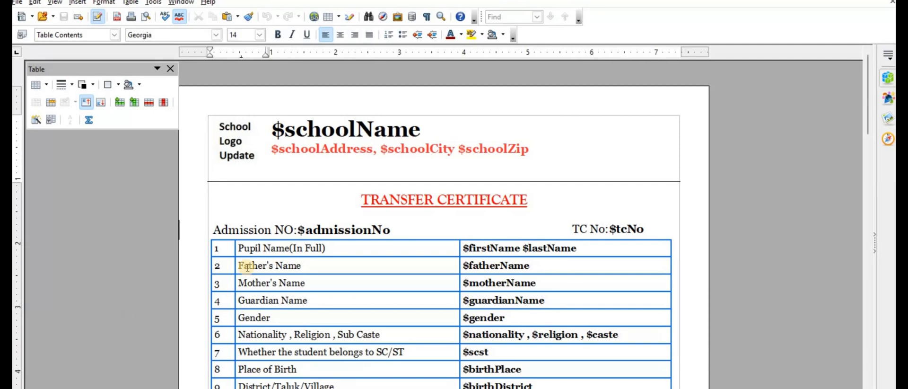
left_click(241, 248)
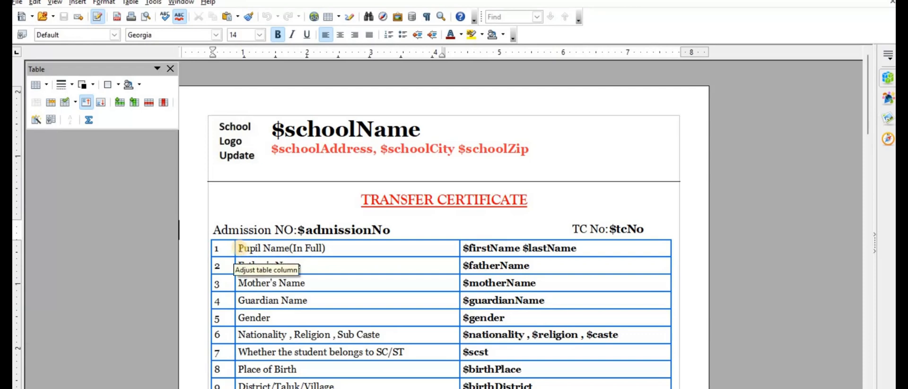
left_click_drag(237, 248, 263, 248)
key("BackSpace")
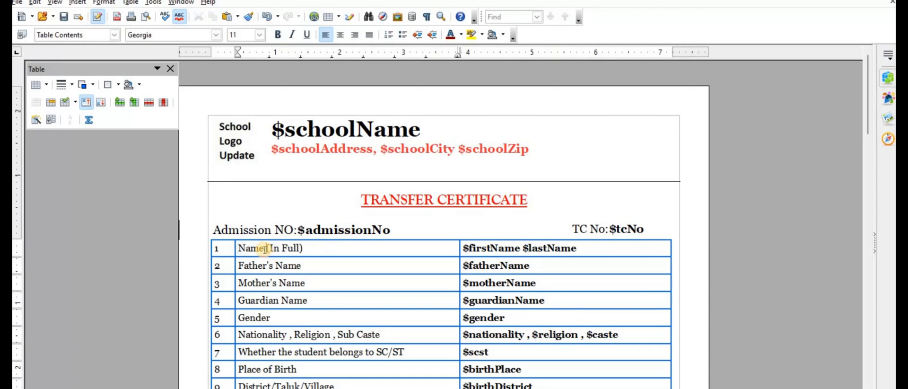
type("of")
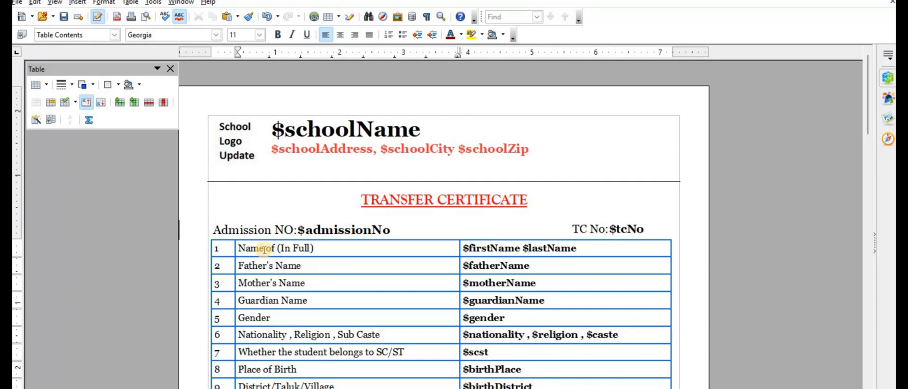
type(" Pupi")
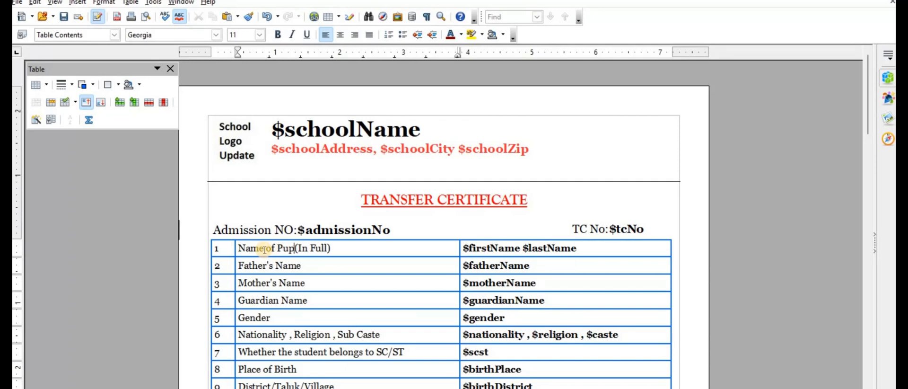
type("l")
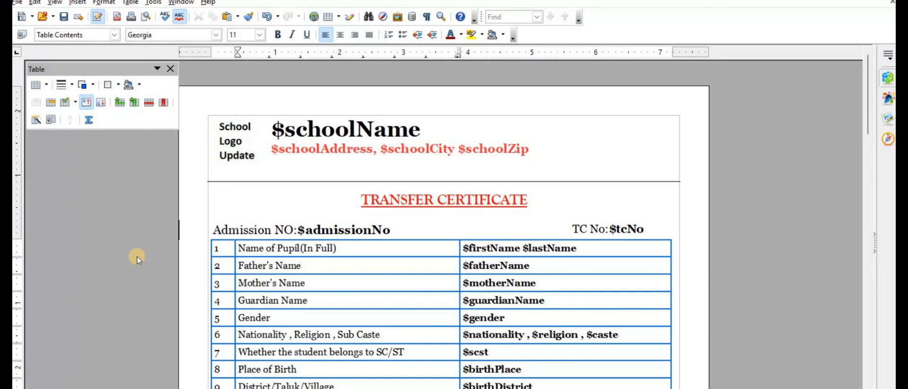
Set the font size of the "TRANSFER CERTIFICATE" heading to 18.
left_click(351, 201)
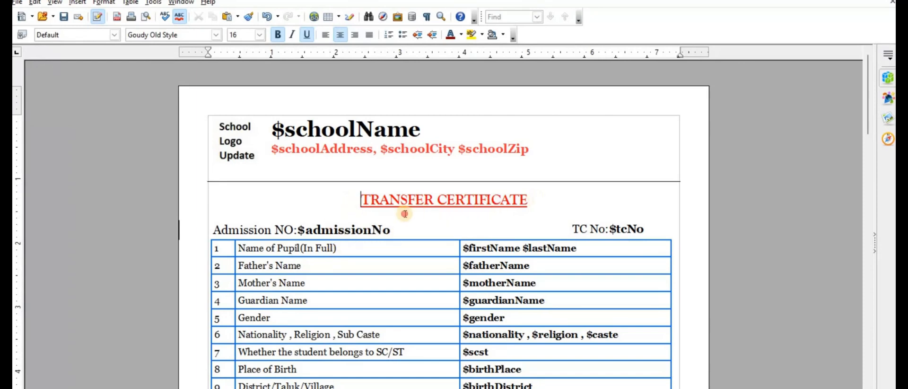
triple_click(361, 199)
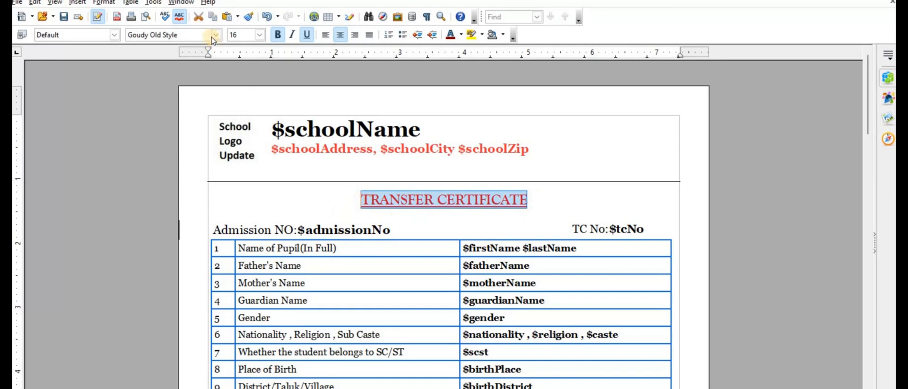
left_click(259, 36)
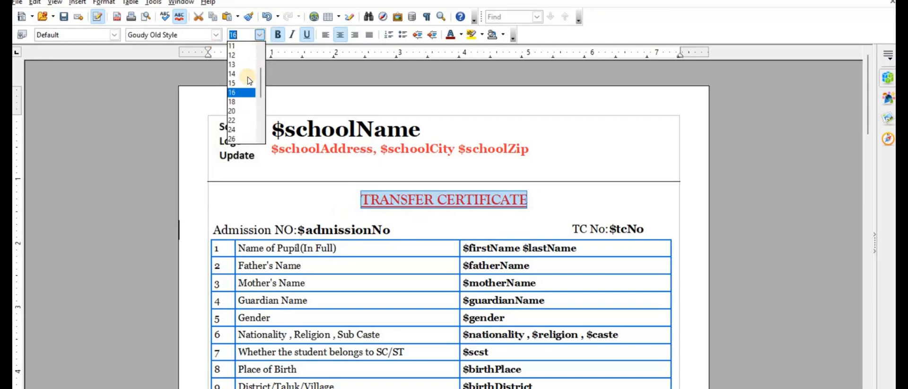
left_click(243, 101)
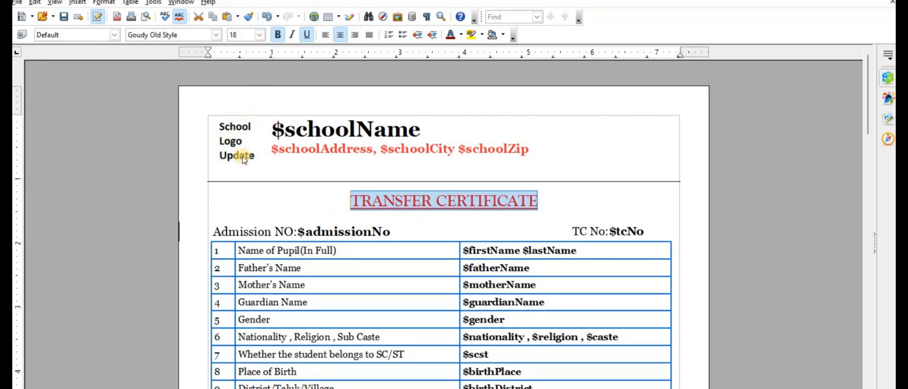
Change the font of the "TRANSFER CERTIFICATE" heading to Times New Roman.
left_click(353, 200)
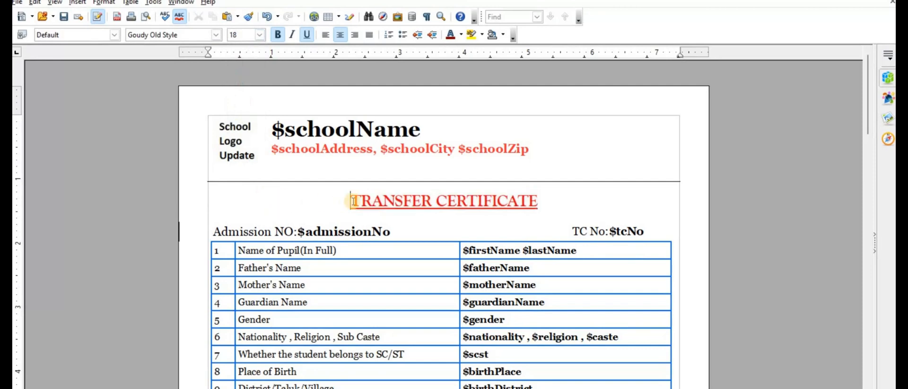
left_click_drag(354, 201, 542, 202)
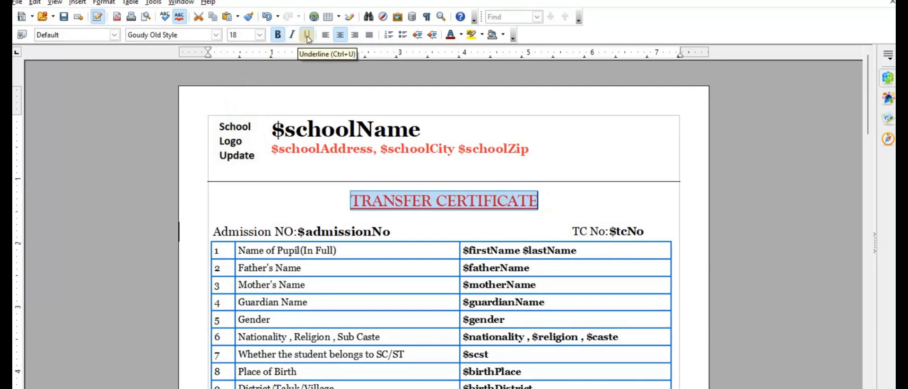
left_click(215, 39)
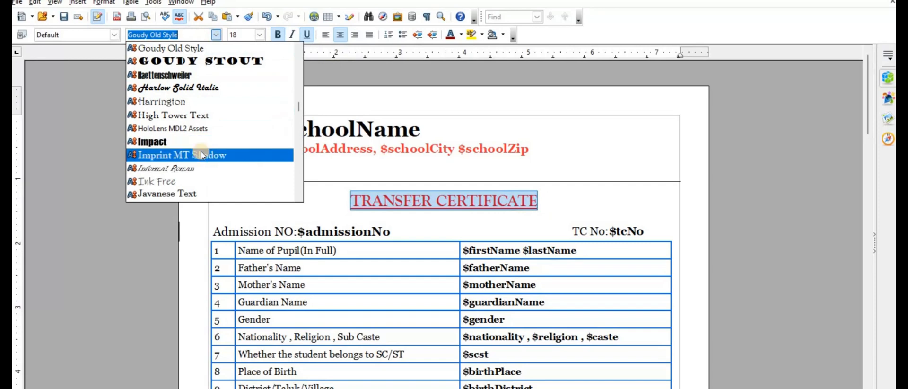
type("Tahoma")
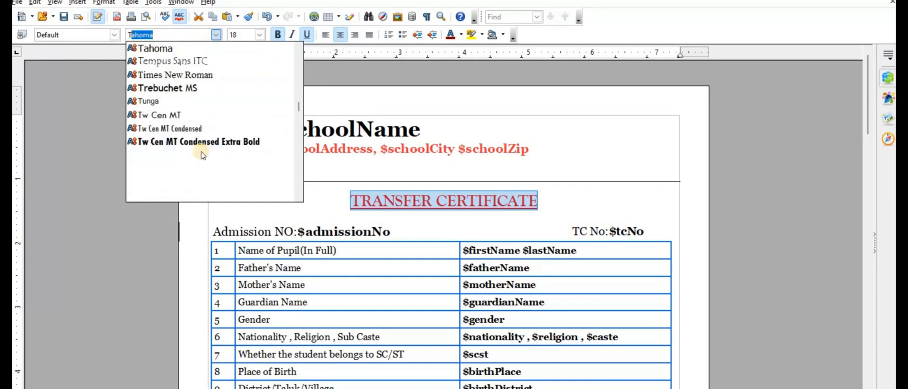
left_click(209, 77)
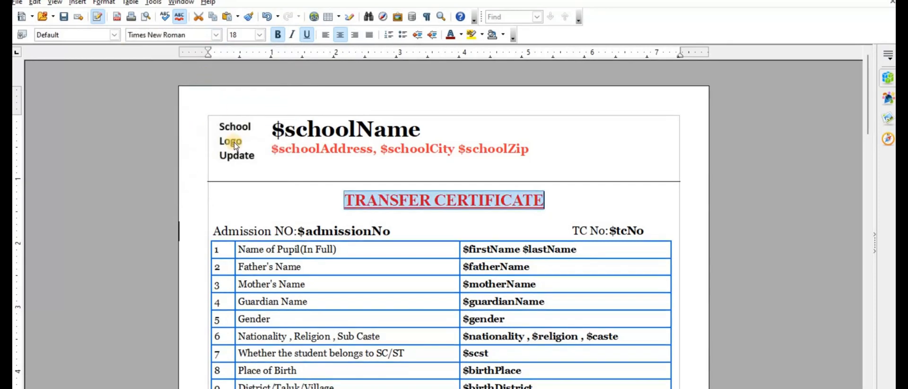
left_click(248, 198)
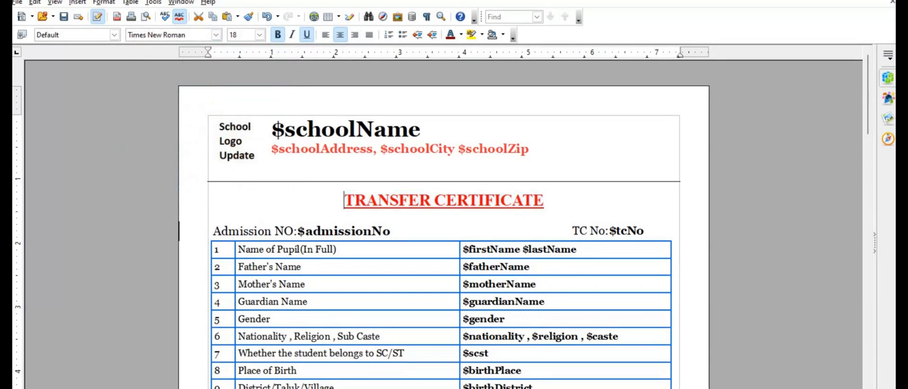
Change the font color of the "TRANSFER CERTIFICATE" heading to blue.
scroll(249, 198, "down", 1)
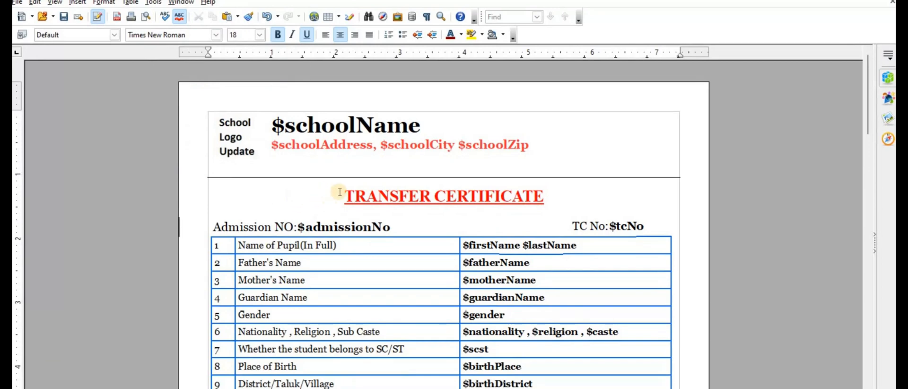
left_click_drag(344, 196, 545, 197)
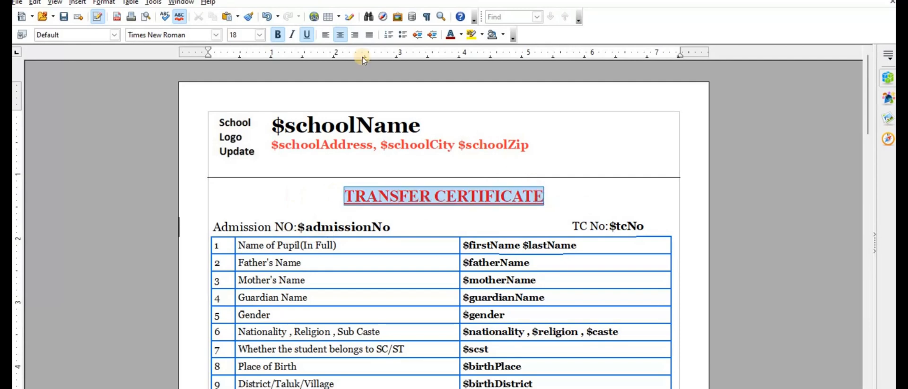
left_click(461, 36)
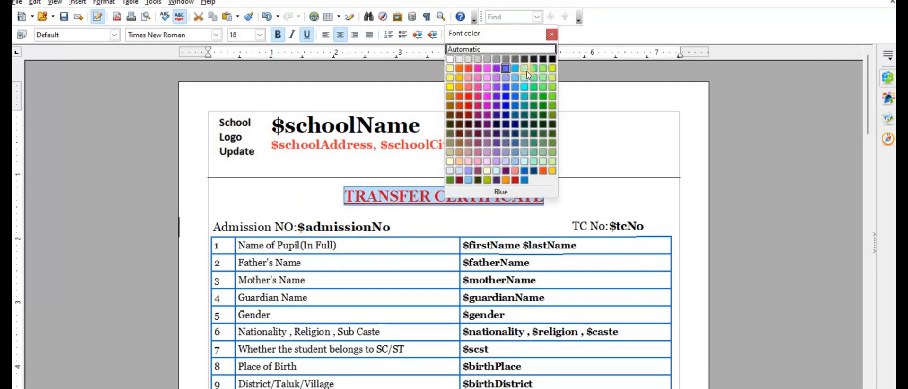
left_click(506, 88)
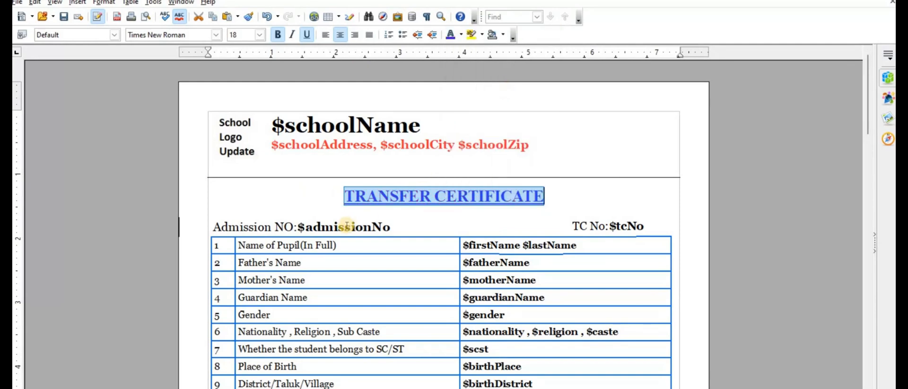
left_click(319, 216)
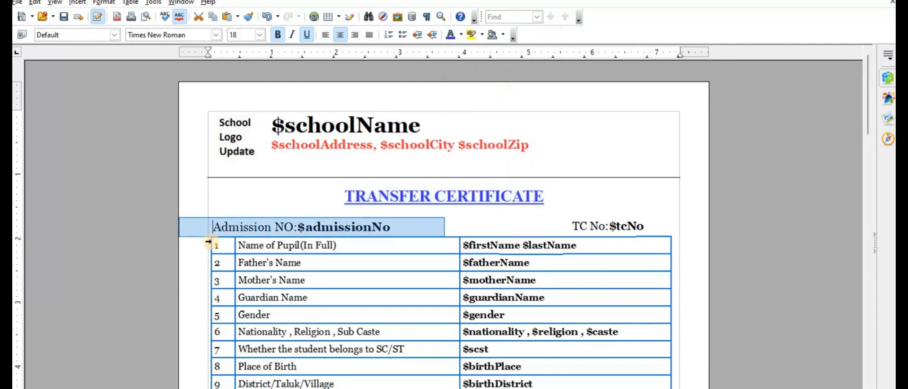
Select all 22 rows of the student details table and set their font color to red.
left_click(472, 226)
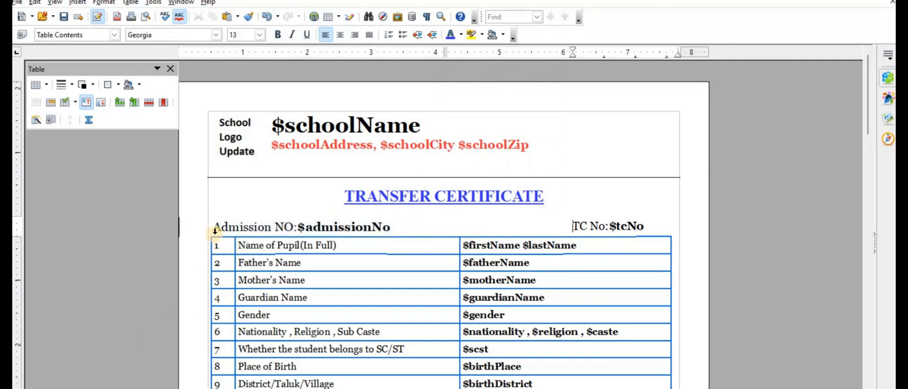
left_click_drag(215, 230, 650, 348)
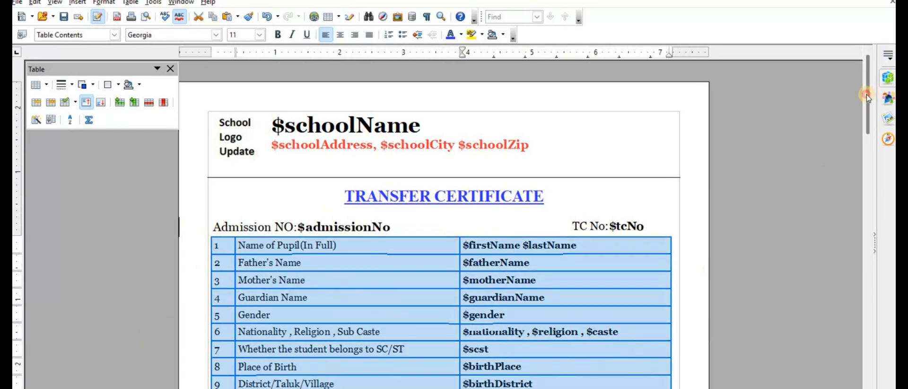
left_click(868, 163)
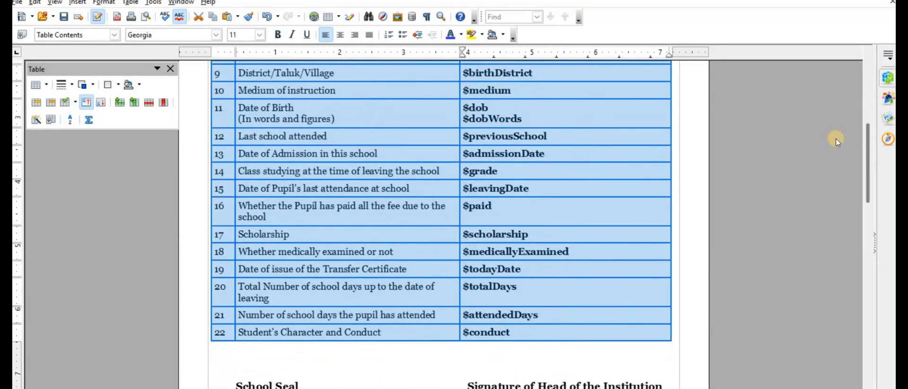
left_click(460, 34)
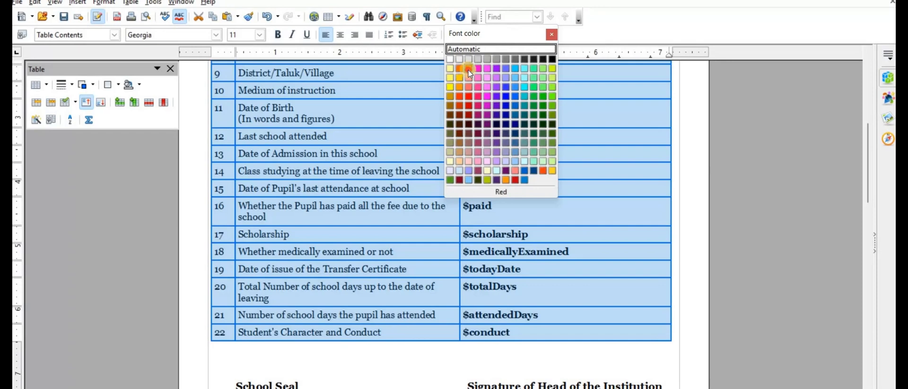
left_click(468, 68)
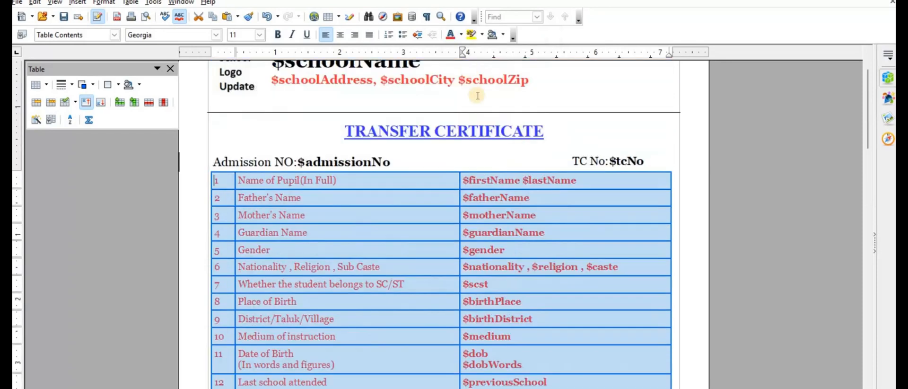
Shade the student details table with a light yellow background and color the Admission NO and TC No text pink.
left_click(457, 150)
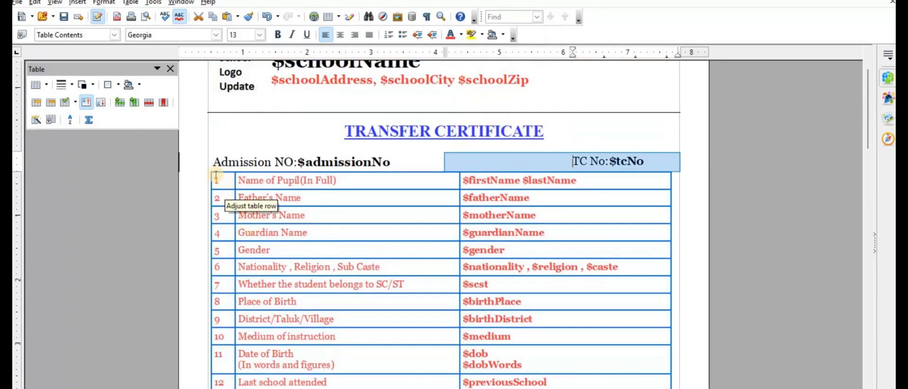
left_click_drag(213, 175, 548, 166)
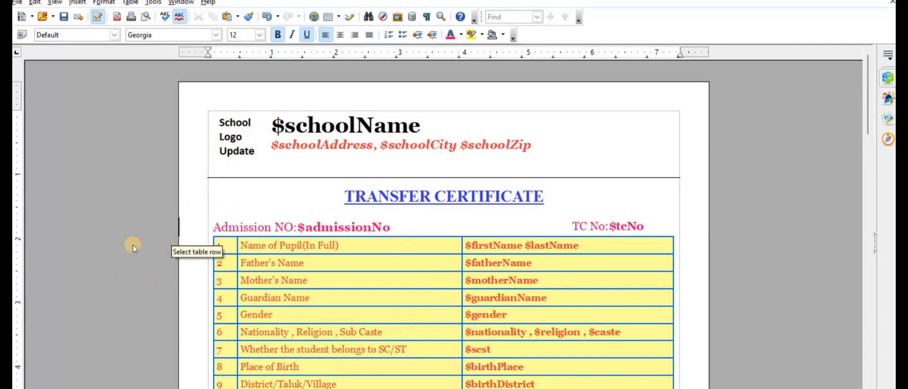
Save the edited tcCertificate document and return to the desktop.
left_click(20, 5)
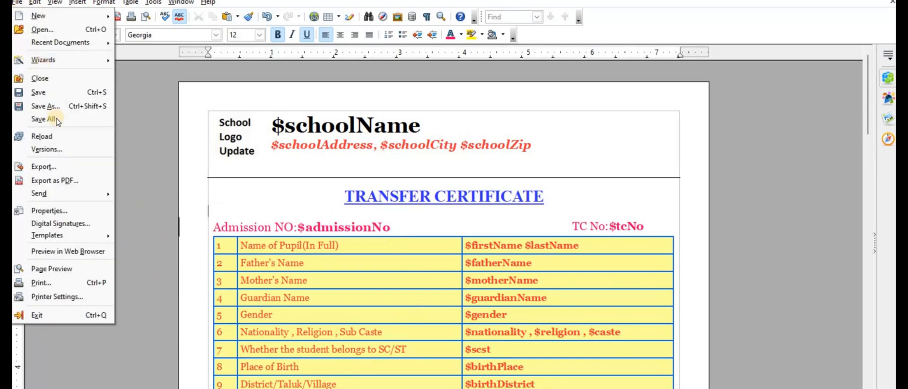
left_click(45, 92)
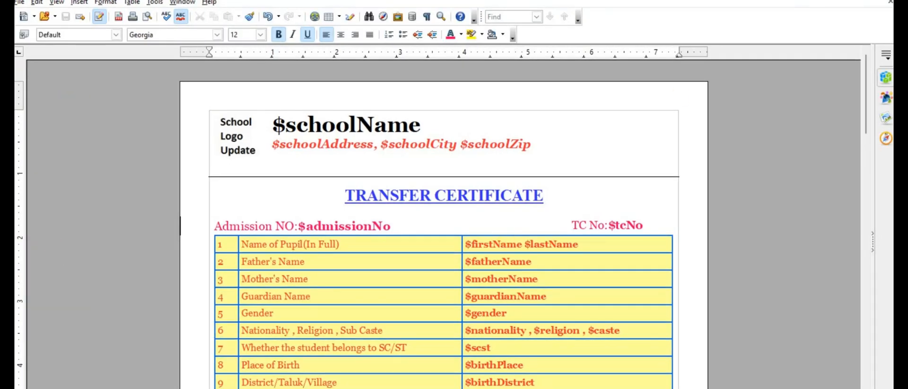
left_click(830, 1)
Copy tcCertificate from the desktop into SchoolAdmin's scripts\OpenOffice folder, replacing the existing file and granting administrator permission.
left_click(548, 232)
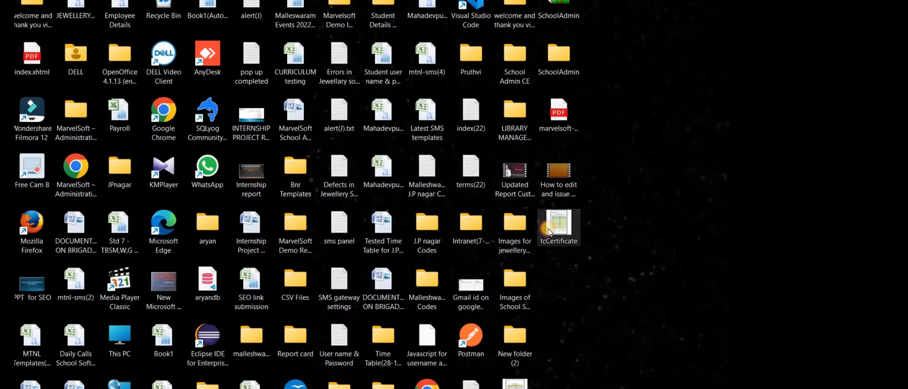
double_click(548, 231)
right_click(548, 232)
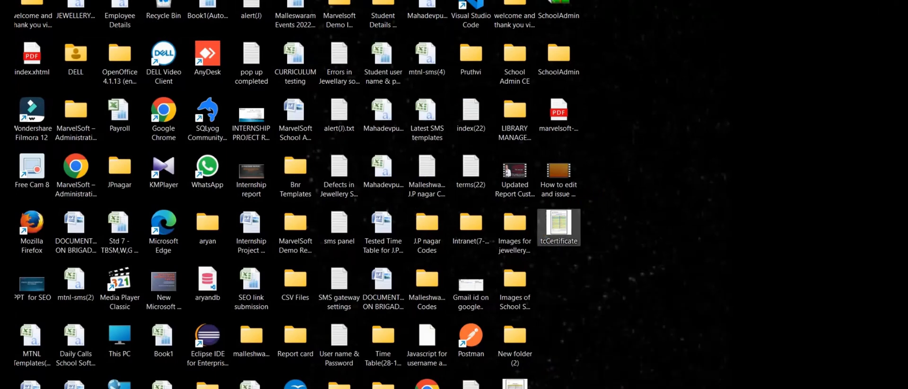
left_click(484, 388)
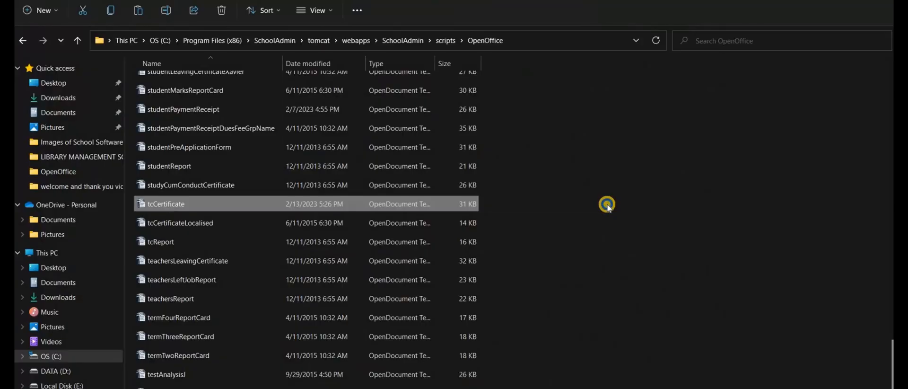
left_click(607, 205)
right_click(613, 211)
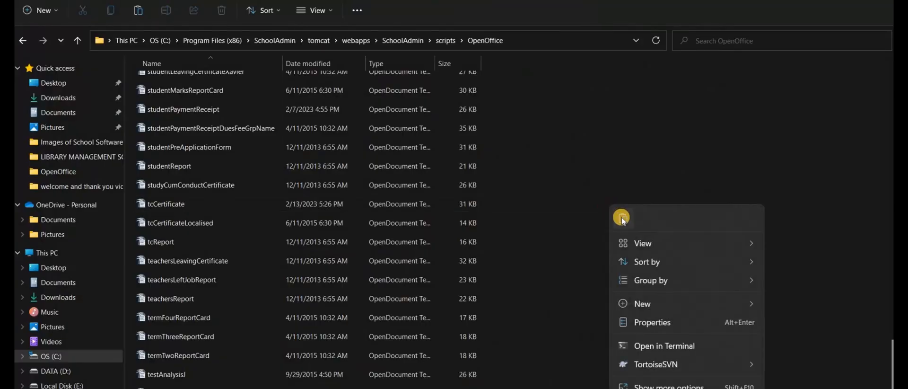
left_click(619, 216)
left_click(493, 227)
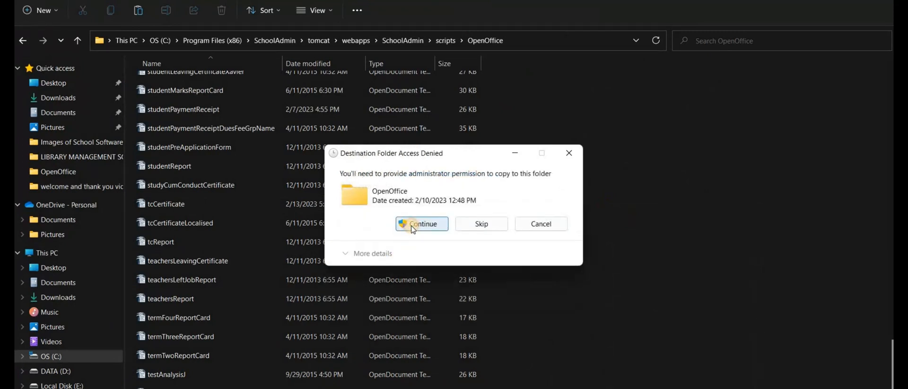
left_click(412, 228)
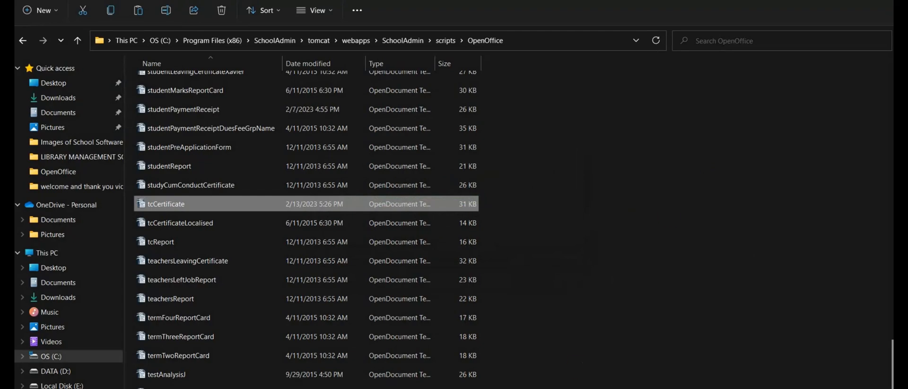
Switch to SchoolAdmin in the browser and preview the TC Certificate of a student in class UKG, section A.
left_click(561, 387)
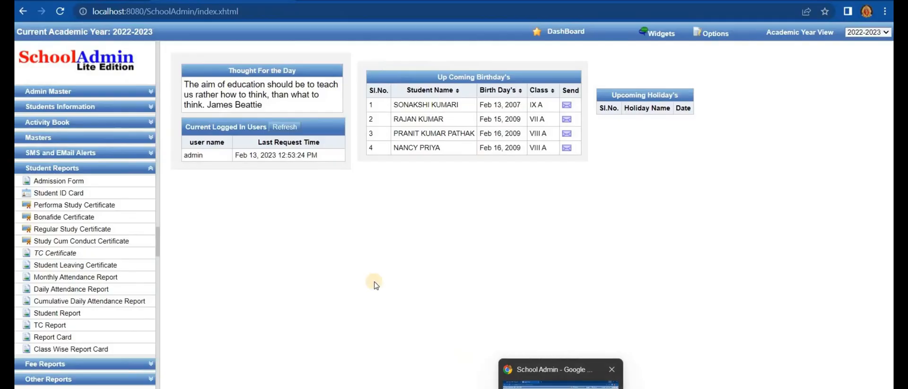
left_click(74, 255)
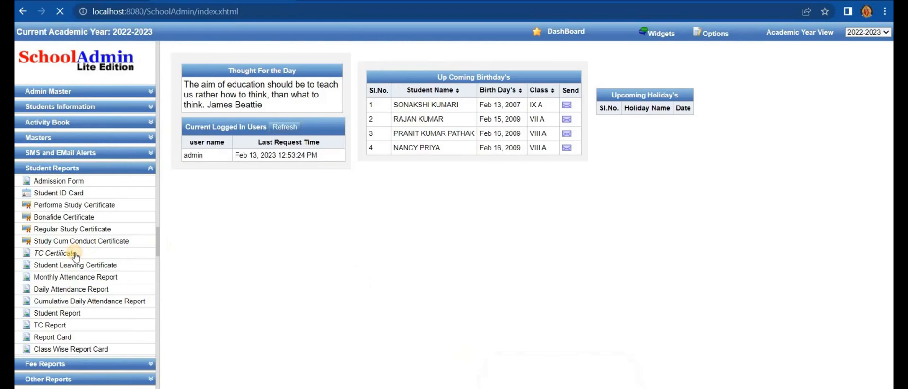
left_click(227, 92)
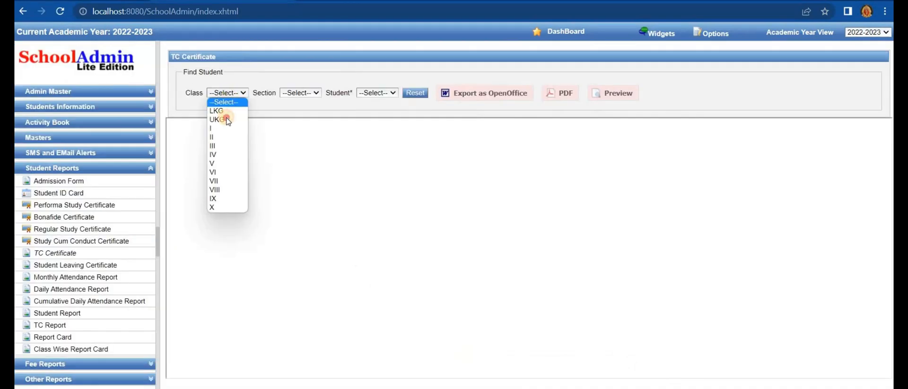
left_click(228, 121)
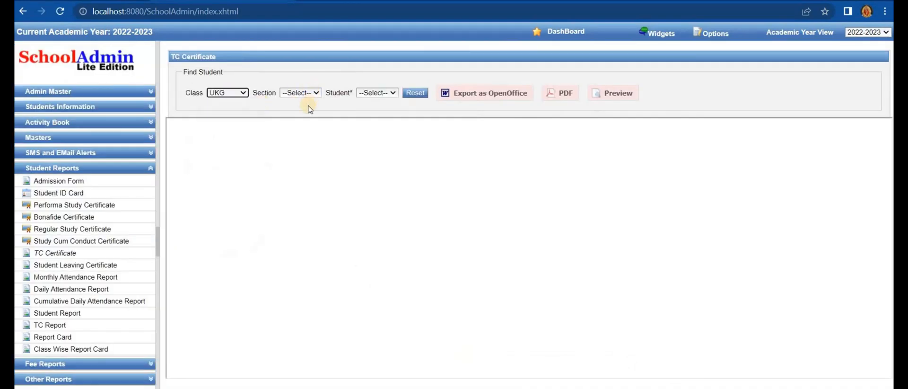
left_click(307, 93)
left_click(308, 111)
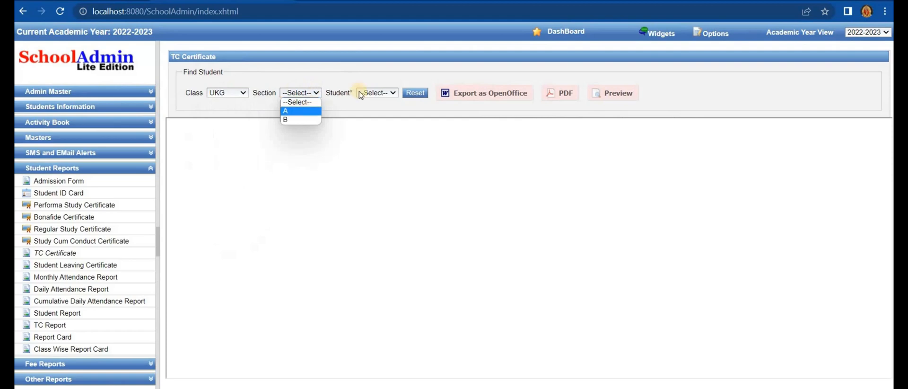
left_click(382, 96)
left_click(378, 111)
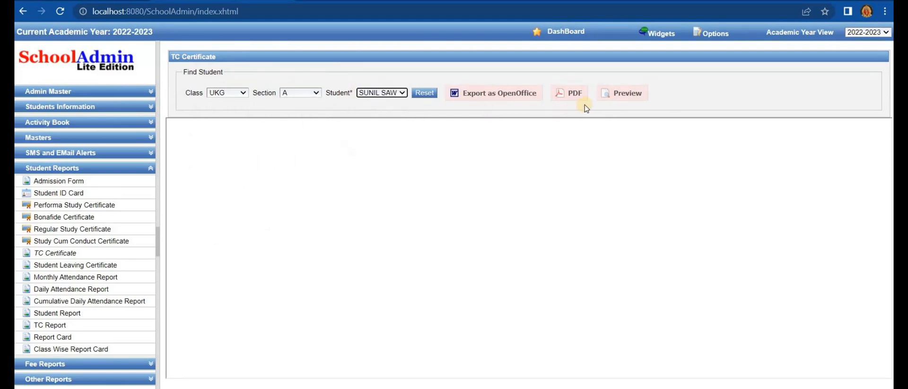
left_click(615, 101)
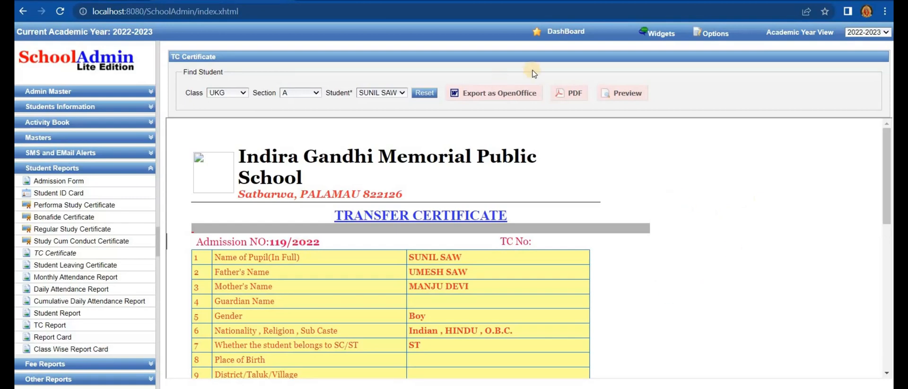
Generate the student's transfer certificate as a PDF and look through its pages.
left_click(568, 97)
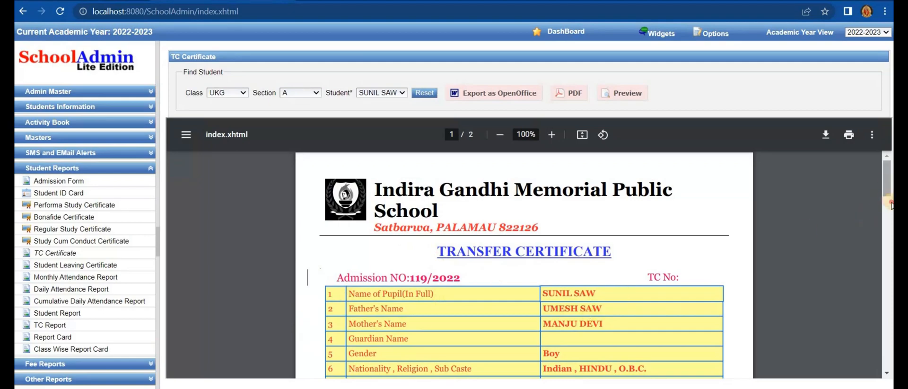
scroll(884, 174, "down", 2)
scroll(884, 175, "up", 2)
scroll(883, 173, "down", 2)
scroll(882, 171, "up", 2)
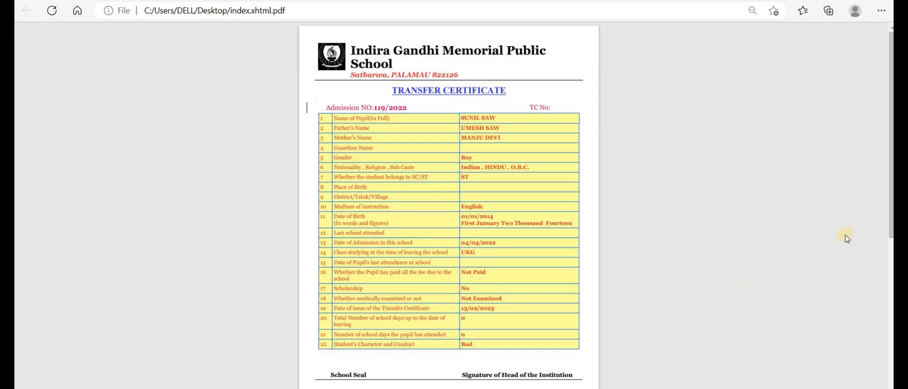
scroll(887, 146, "down", 4)
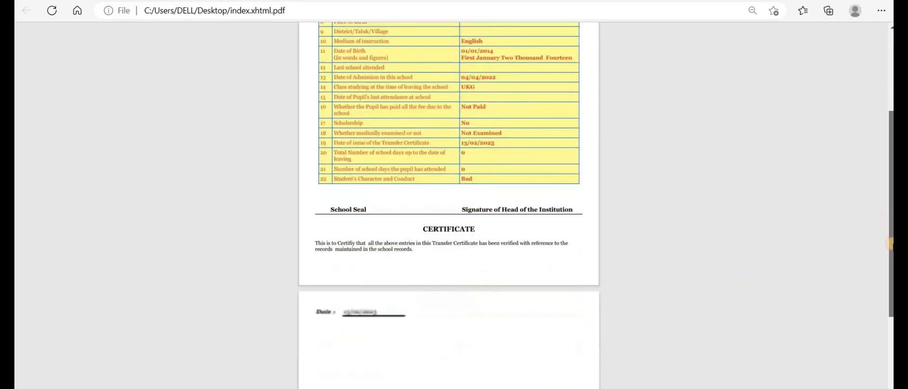
scroll(887, 151, "up", 4)
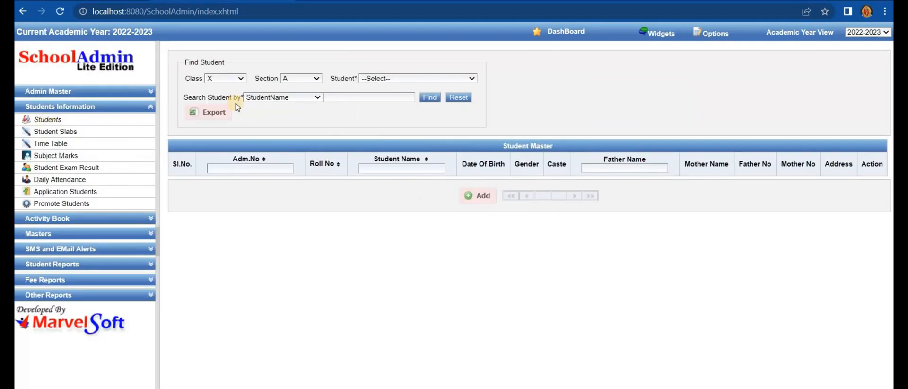
Find the student in class X, section A of the student master and open the record for editing.
left_click(233, 77)
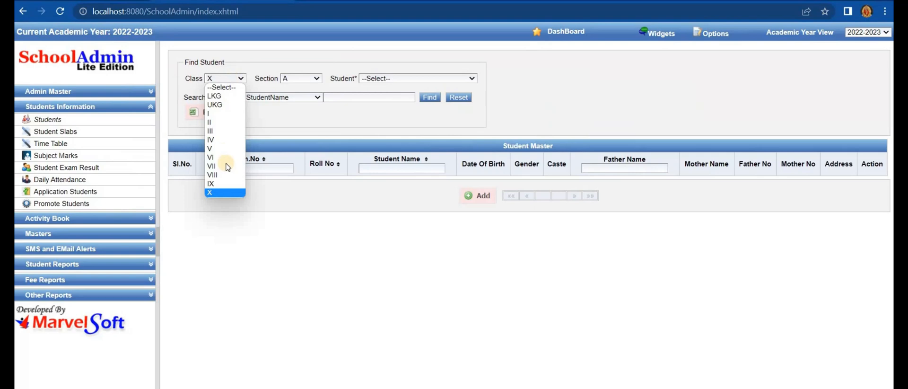
left_click(225, 193)
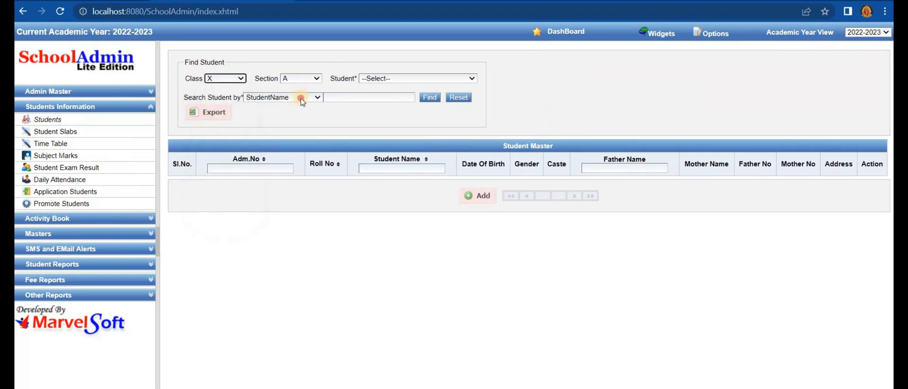
left_click(301, 78)
left_click(301, 97)
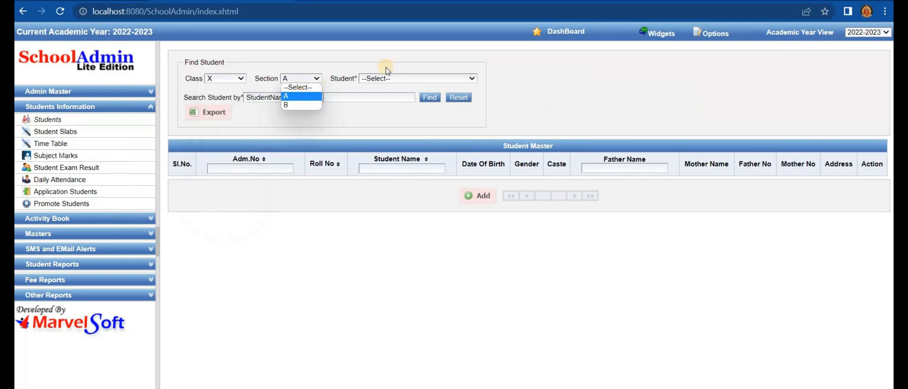
left_click(410, 80)
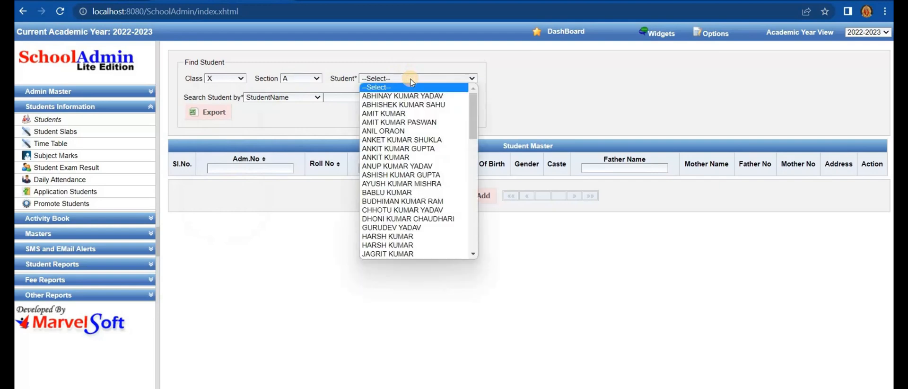
left_click(400, 115)
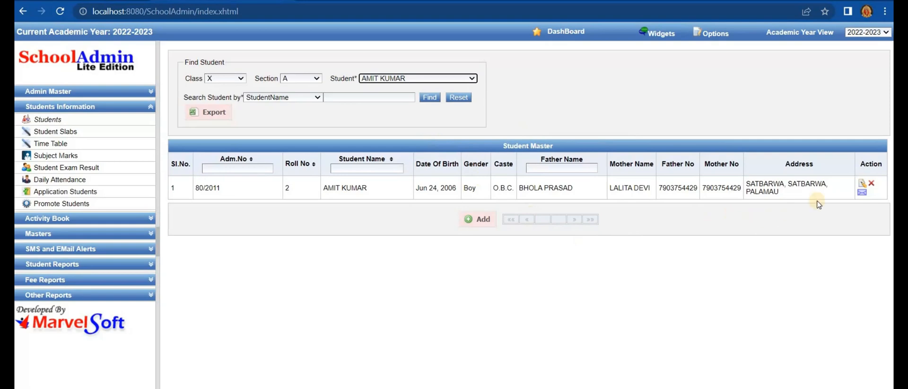
left_click(861, 187)
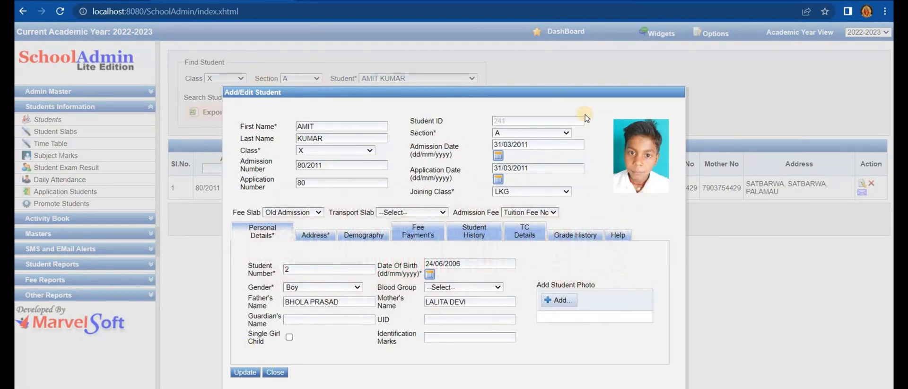
In the Student History, set the current school leaving date to 07/05/2022 and the current school TC number to 101.
left_click(473, 233)
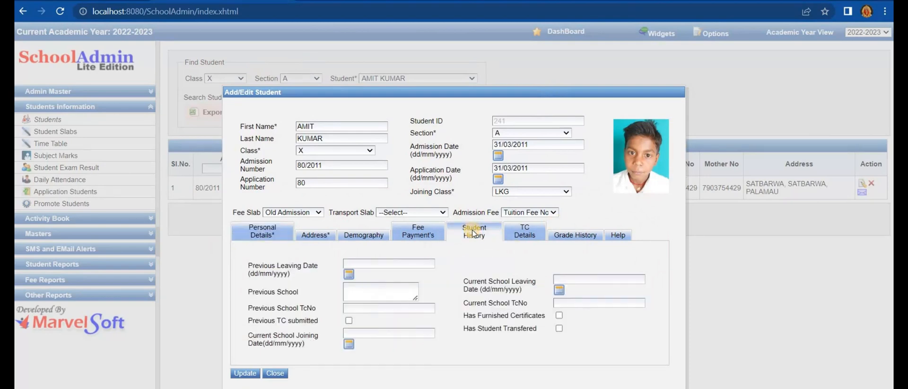
left_click(559, 290)
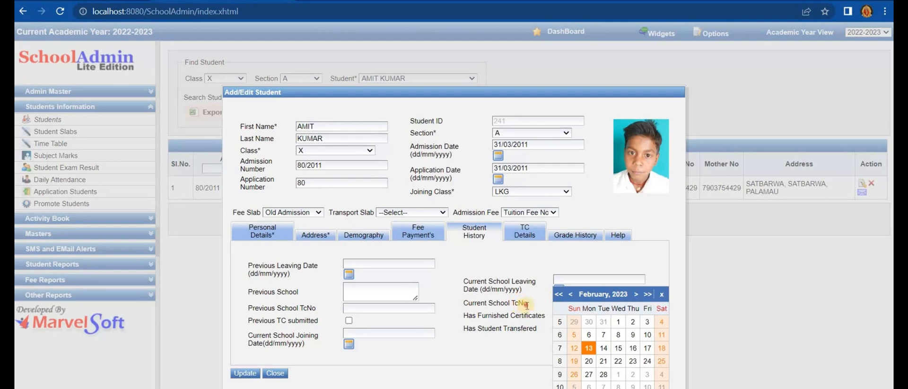
left_click(526, 306)
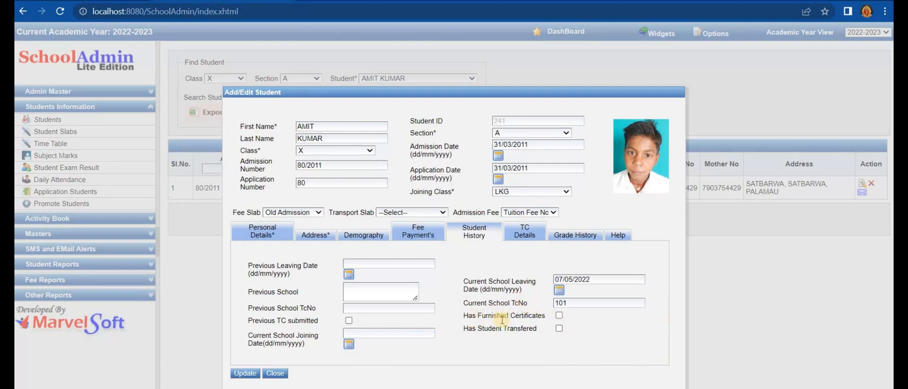
Mark the student as having furnished certificates and as transferred, update the record and close it.
left_click(559, 316)
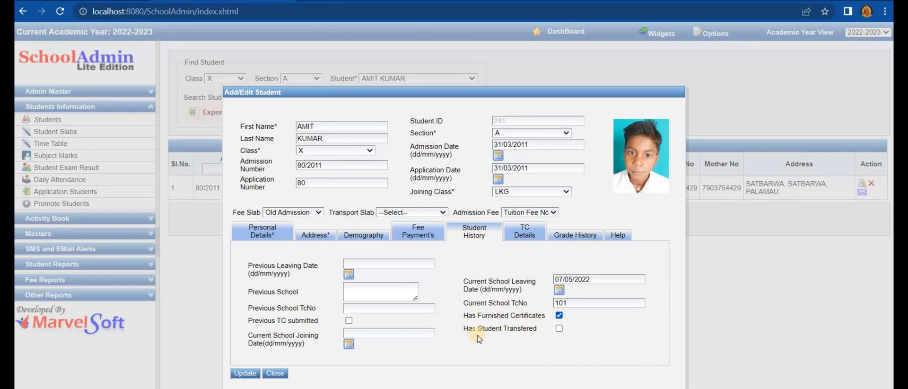
left_click(559, 328)
left_click(248, 373)
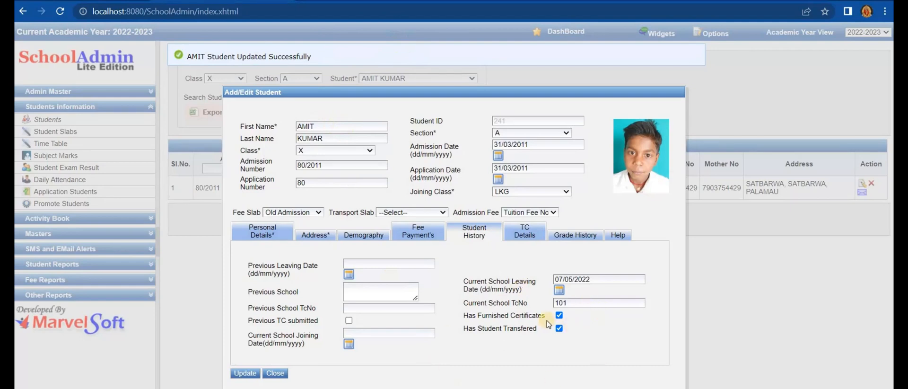
left_click(274, 372)
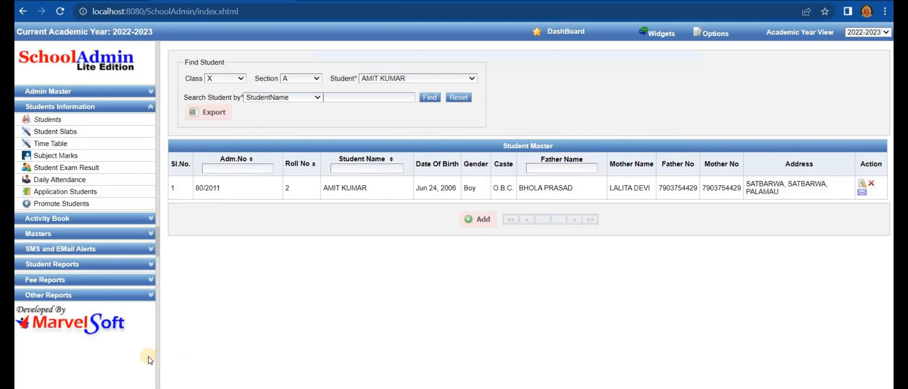
Preview the TC Report for all classes and look through its rows and columns.
left_click(128, 265)
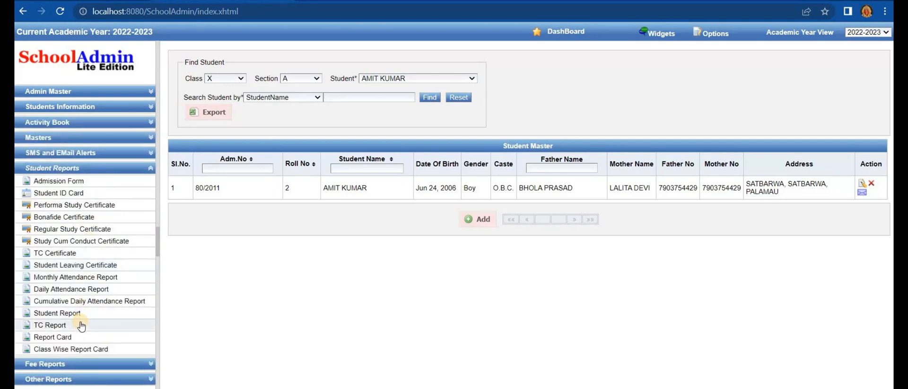
left_click(57, 326)
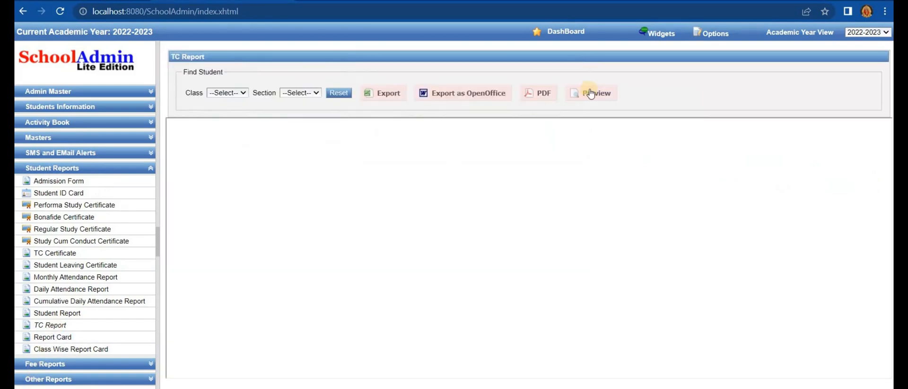
left_click(598, 93)
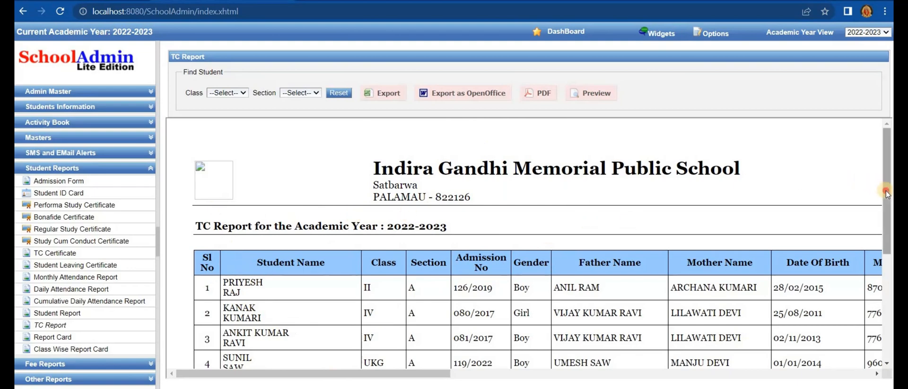
left_click_drag(886, 193, 886, 305)
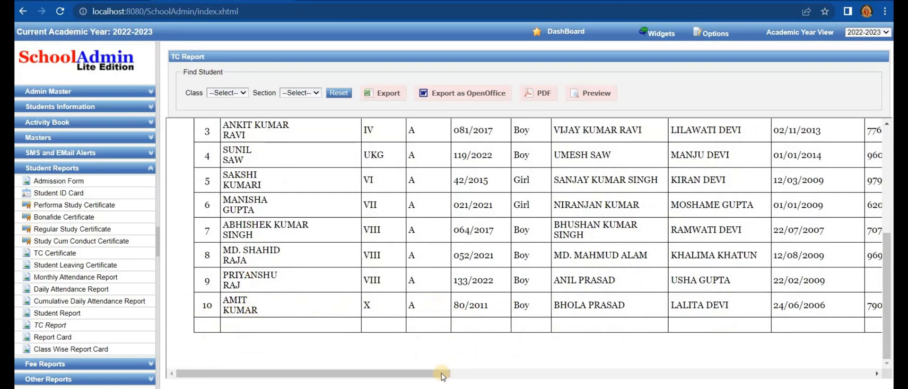
left_click(674, 374)
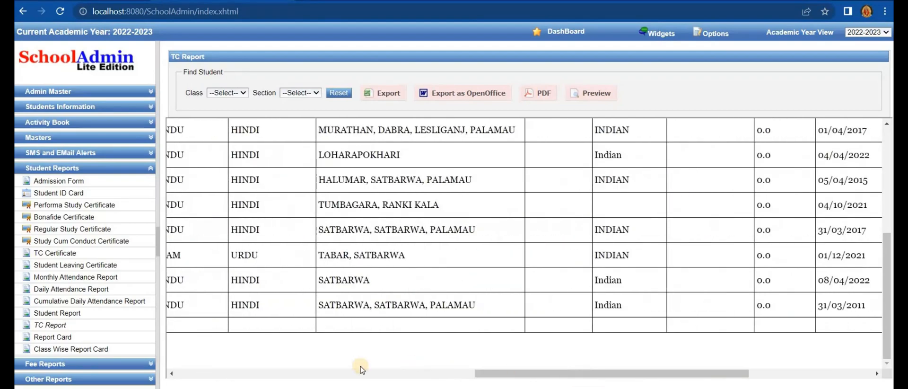
left_click_drag(551, 374, 194, 360)
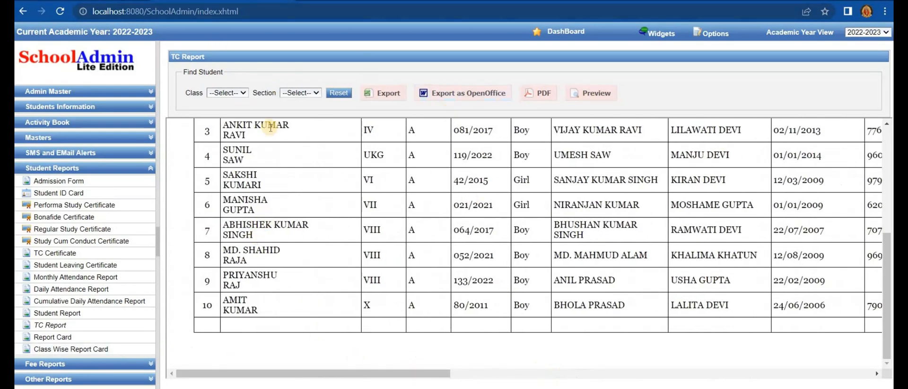
scroll(241, 126, "up", 5)
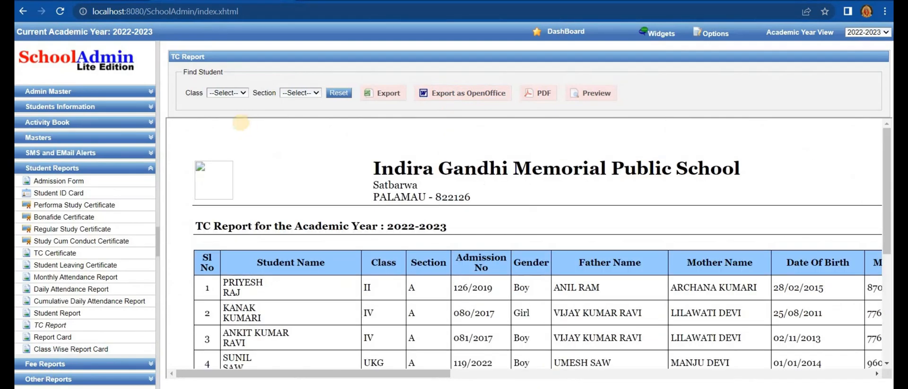
Limit the TC Report to class X, section A and preview it.
left_click(229, 94)
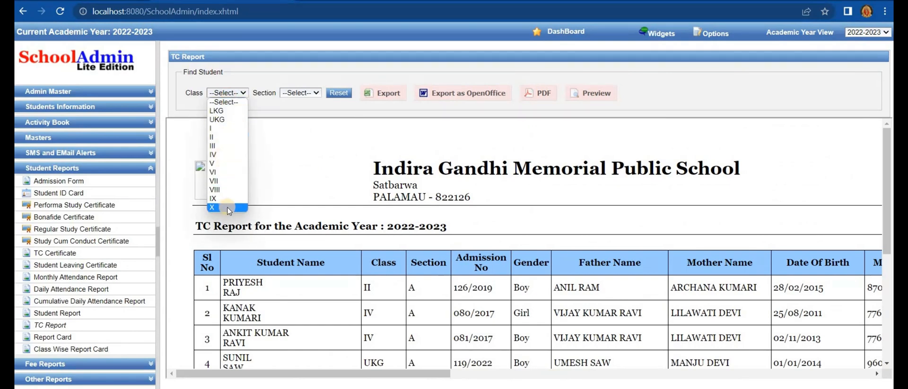
left_click(227, 207)
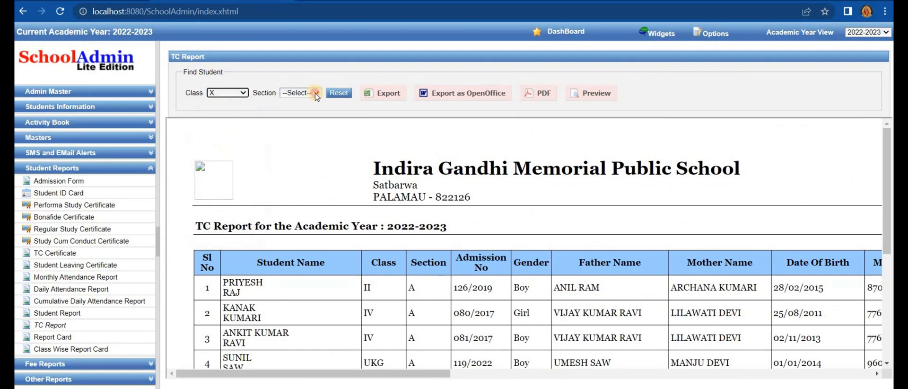
left_click(315, 93)
left_click(299, 109)
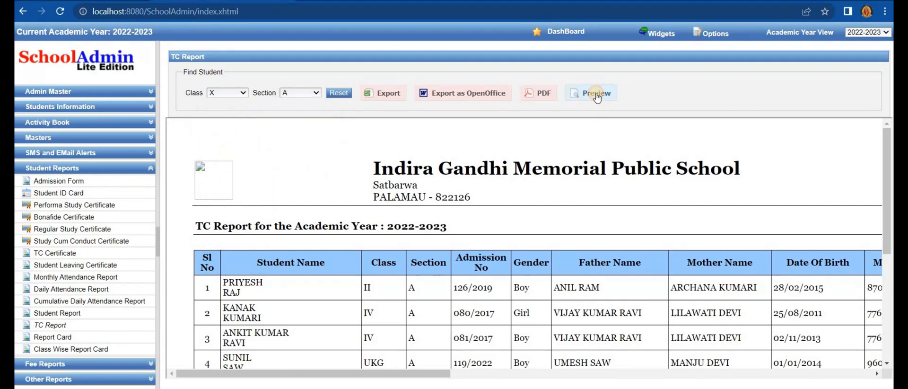
left_click(597, 95)
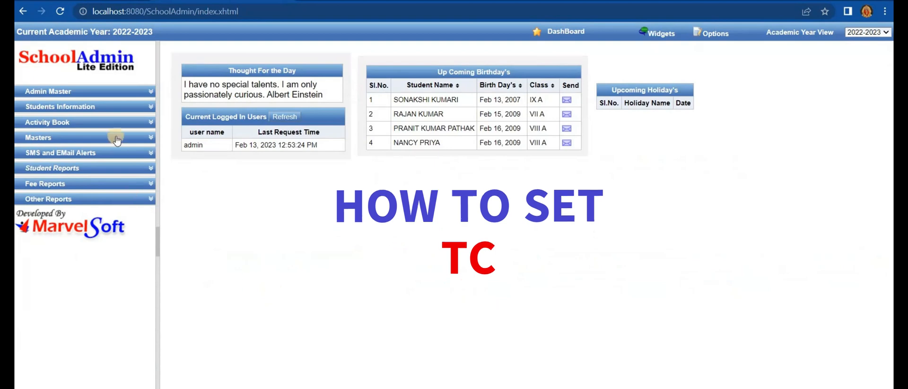
Look up the student's record in the Student Master by choosing class X, section A and the student's name.
left_click(106, 108)
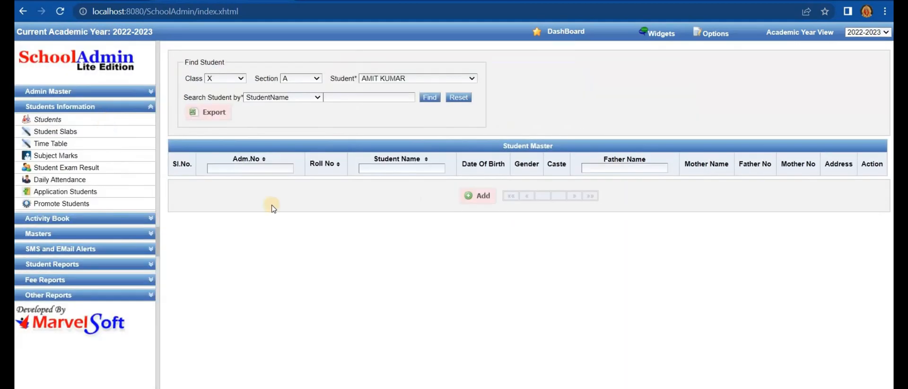
left_click(239, 80)
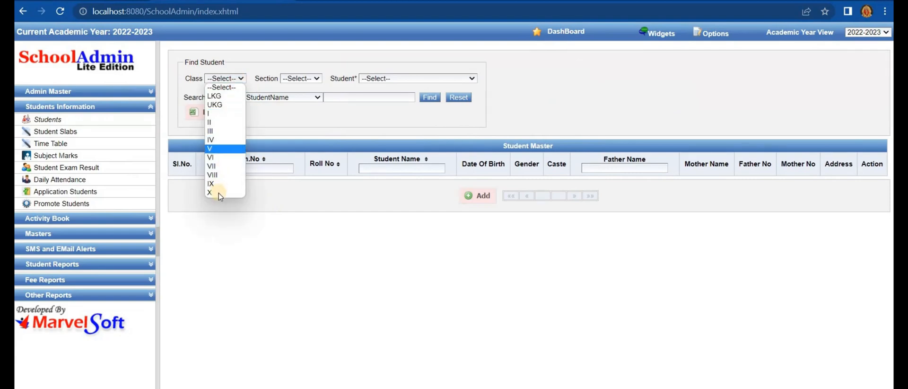
left_click(219, 193)
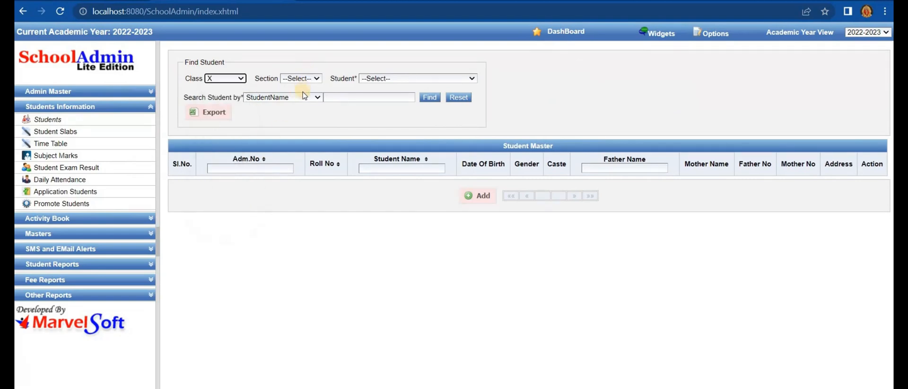
left_click(303, 78)
left_click(304, 97)
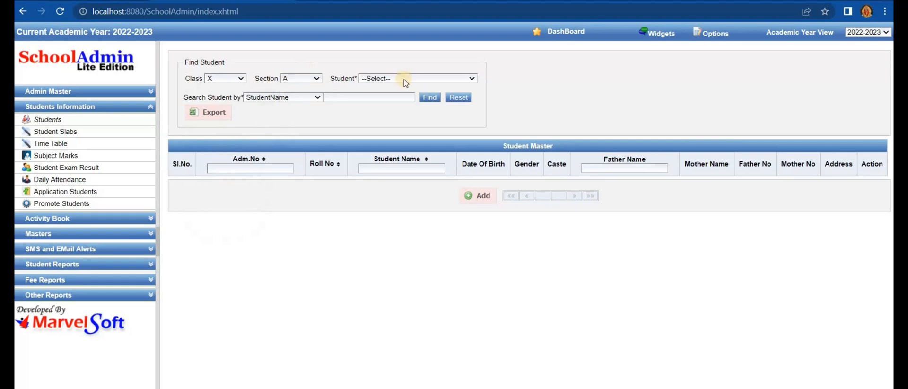
left_click(411, 116)
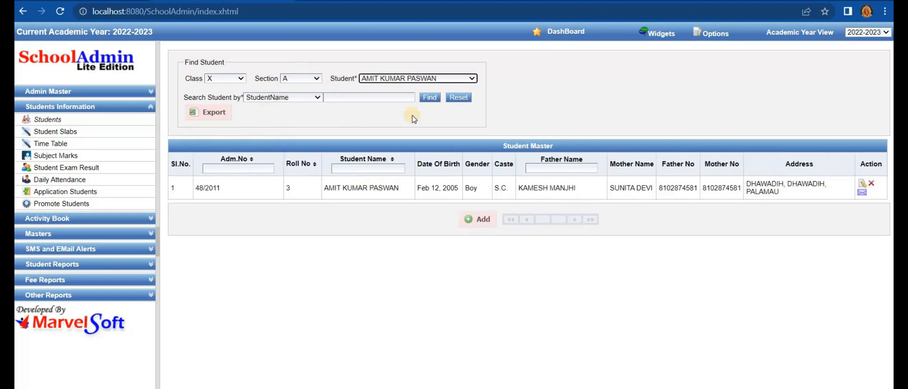
left_click(373, 260)
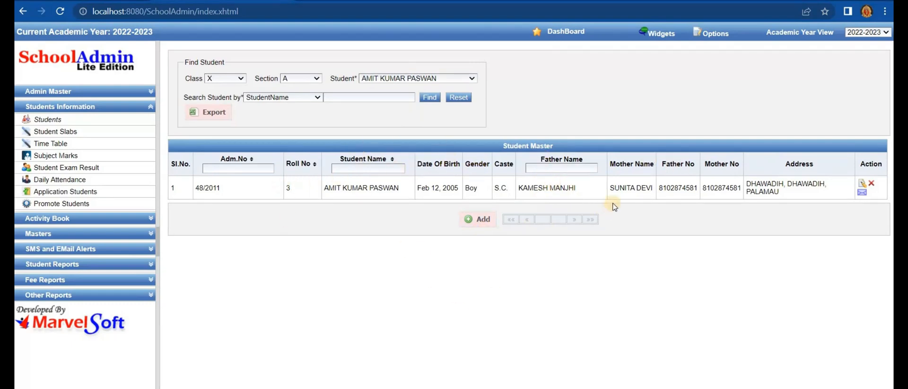
Edit the found student's TC Details with Promote set to Yes and update the student record.
left_click(859, 185)
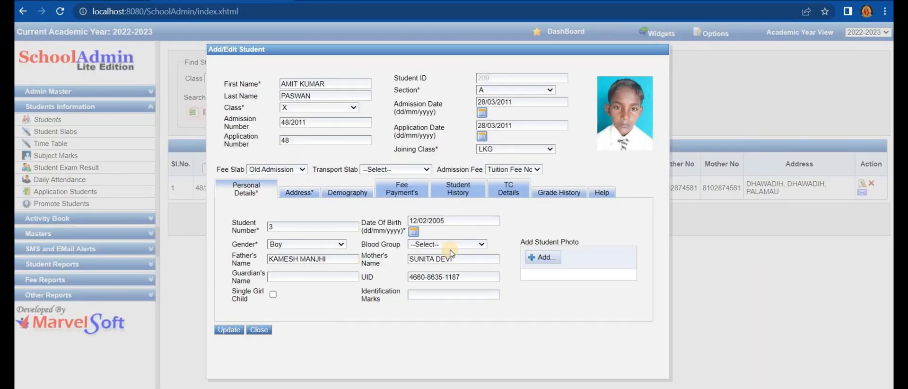
left_click(508, 189)
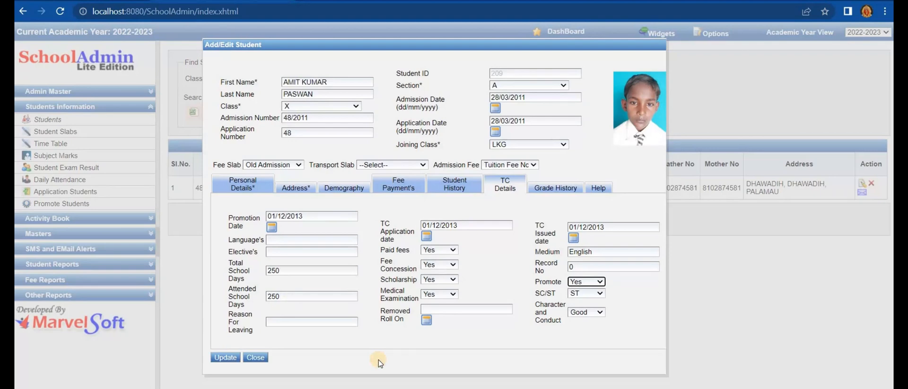
left_click(225, 357)
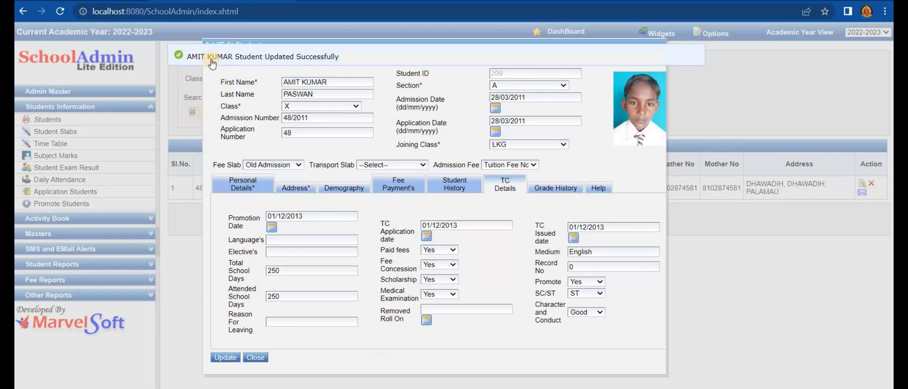